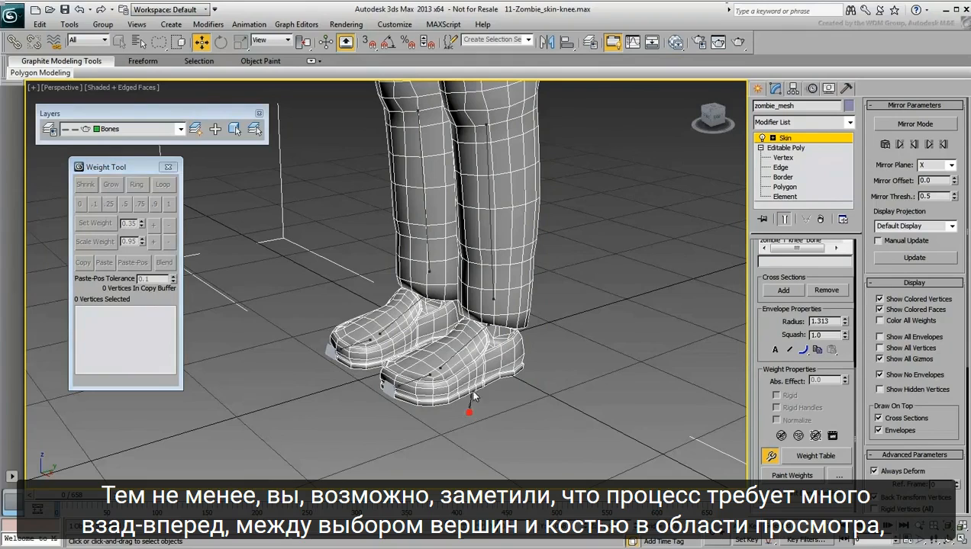
# Try selecting the vertices across the ball of the front foot together with the ankle and toe bones for weighting in the Skin modifier
pyautogui.click(470, 343)
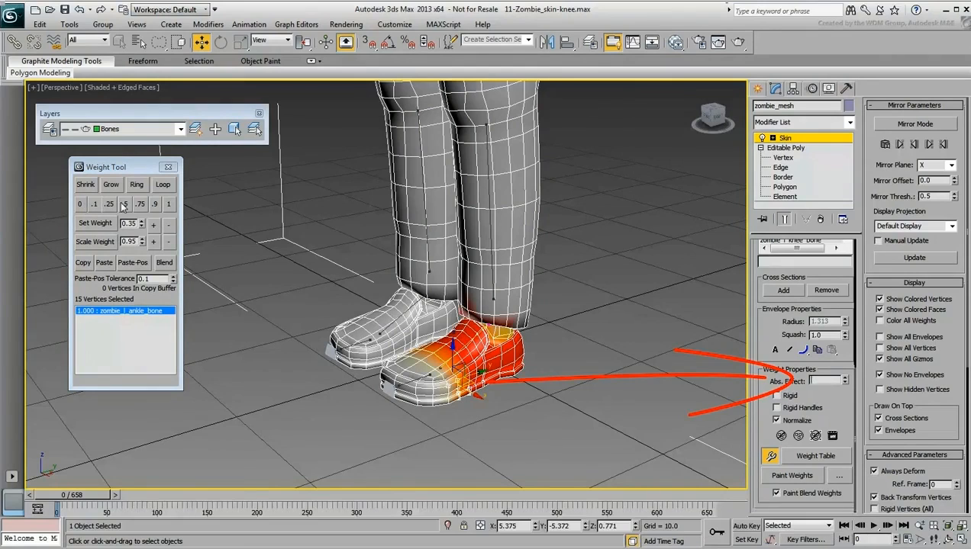
pyautogui.doubleClick(132, 224)
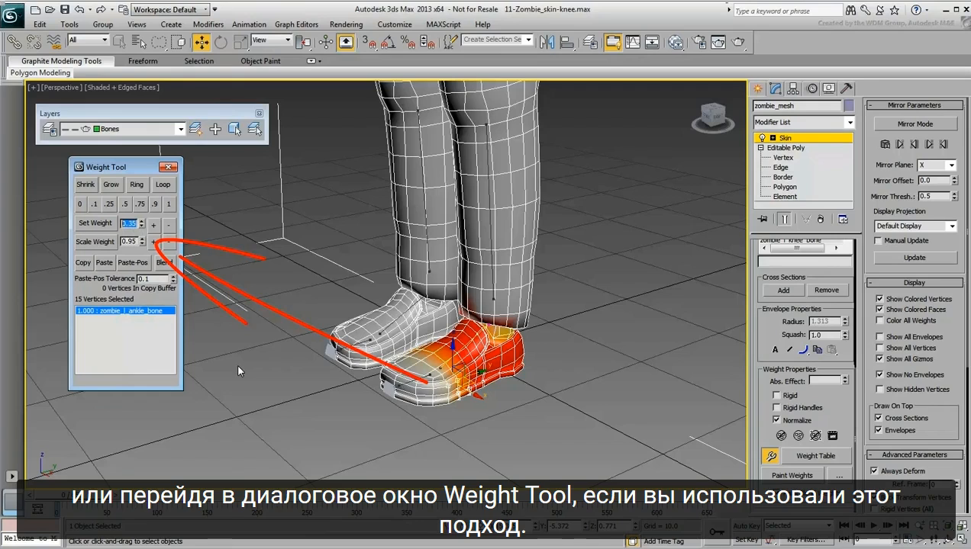
pyautogui.click(330, 401)
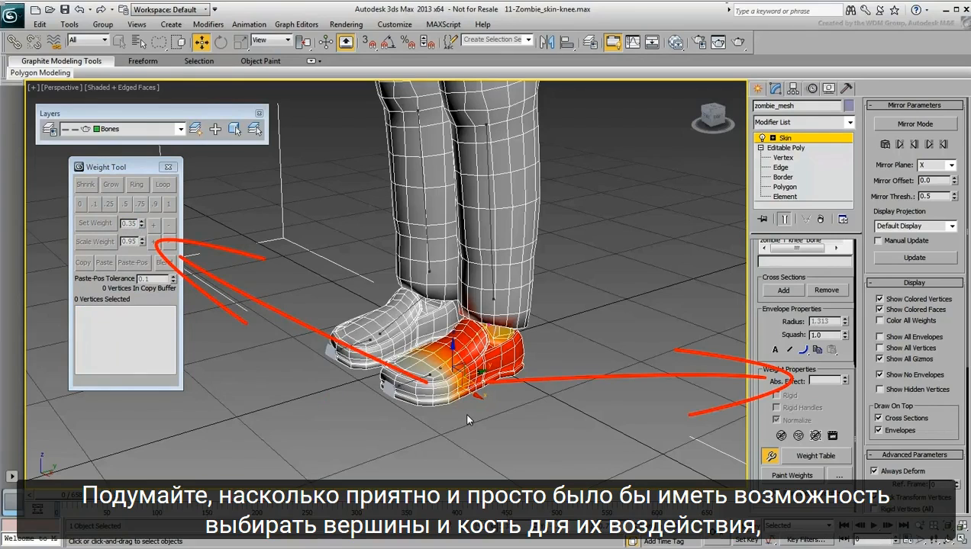
pyautogui.moveTo(467, 415); pyautogui.dragTo(457, 403)
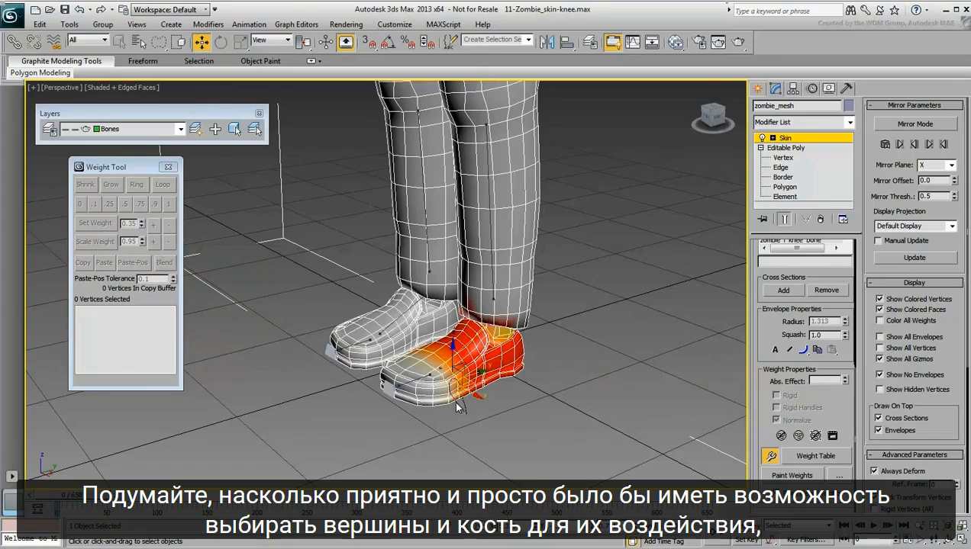
pyautogui.click(406, 382)
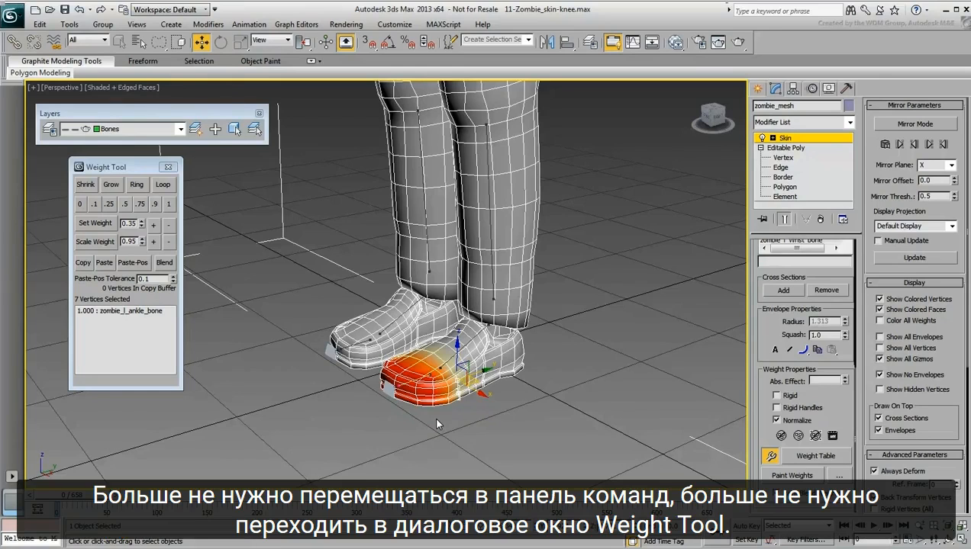
pyautogui.click(433, 416)
# Close the Weight Tool, leave the Skin modifier's envelope editing and deselect the zombie mesh
pyautogui.click(168, 166)
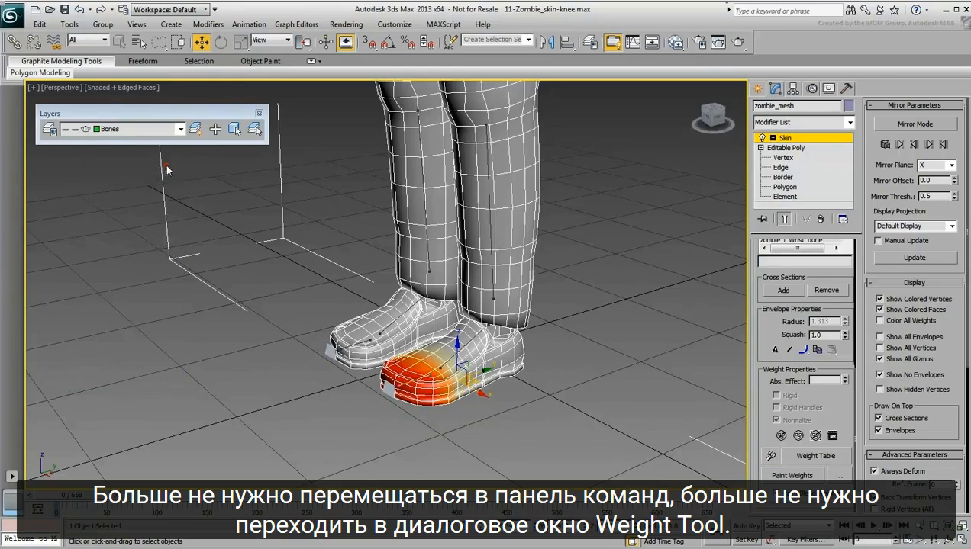
pyautogui.click(784, 139)
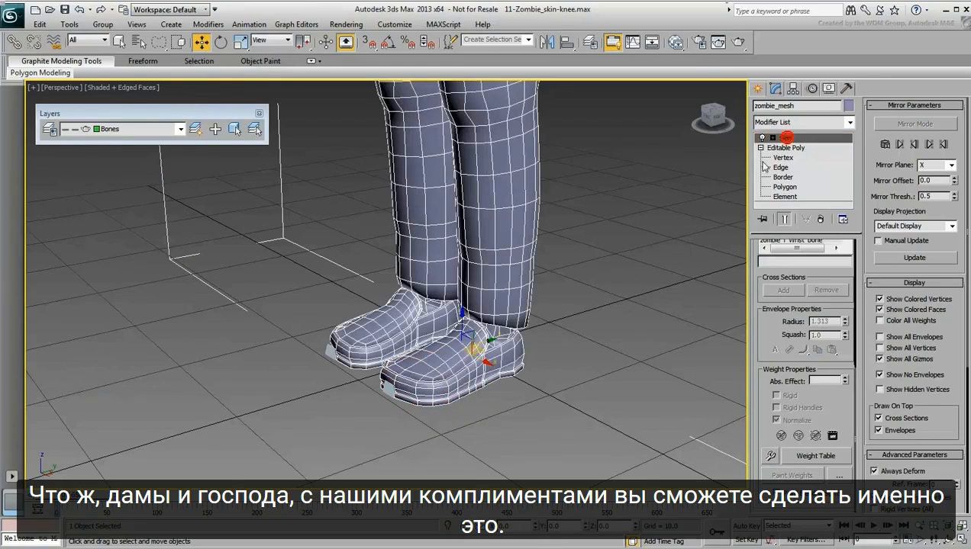
pyautogui.click(615, 303)
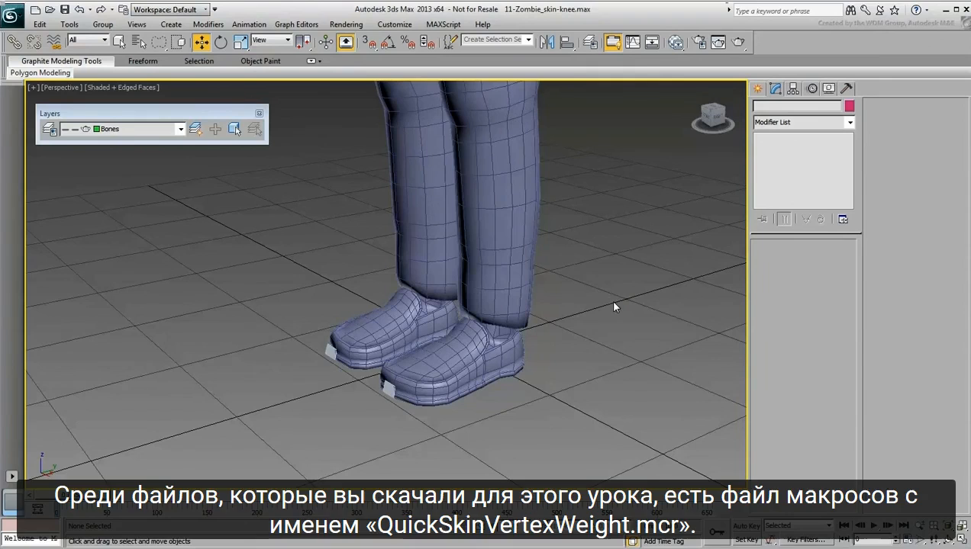
# Open QuickSkinVertexWeight.mcr from the _Assets folder in the script editor, review its code and close the editor
pyautogui.click(430, 24)
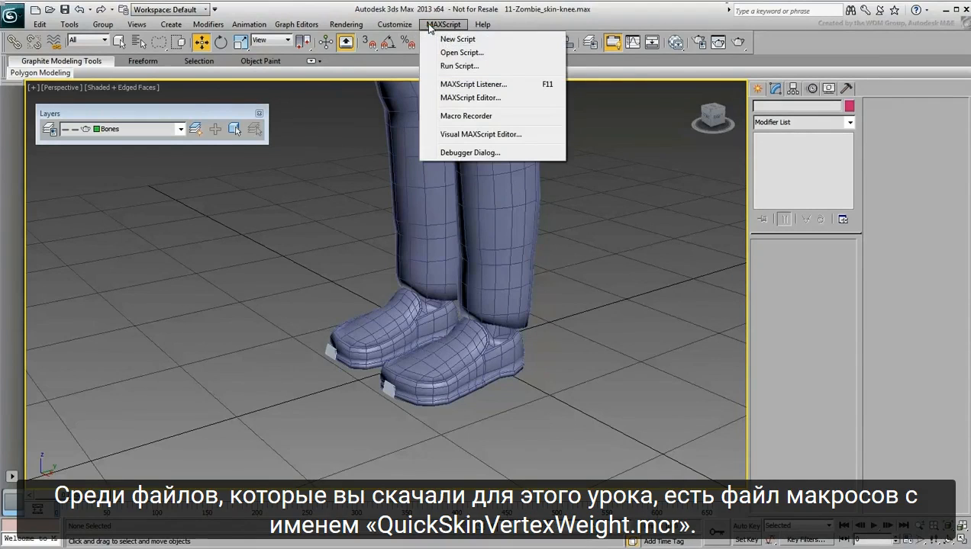
pyautogui.click(445, 53)
pyautogui.click(68, 194)
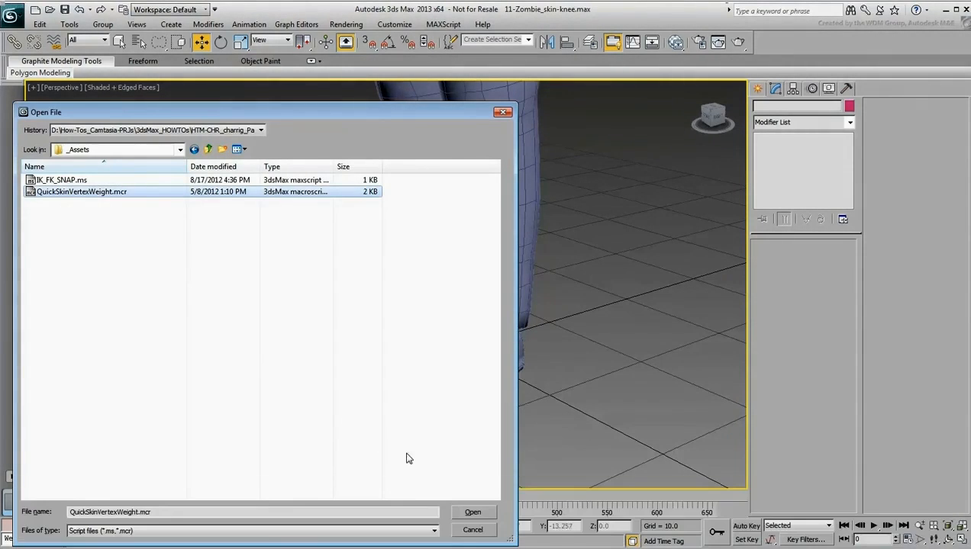
pyautogui.click(465, 508)
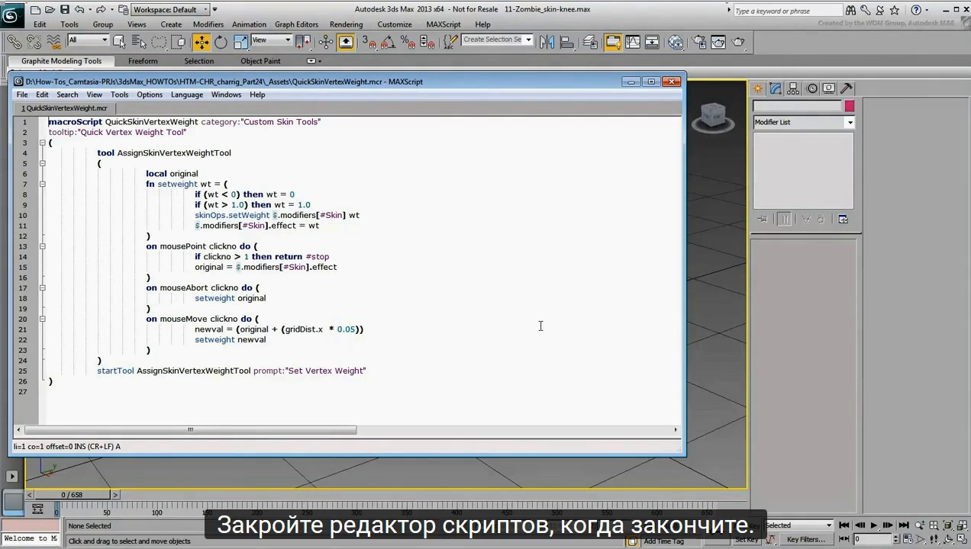
pyautogui.click(670, 82)
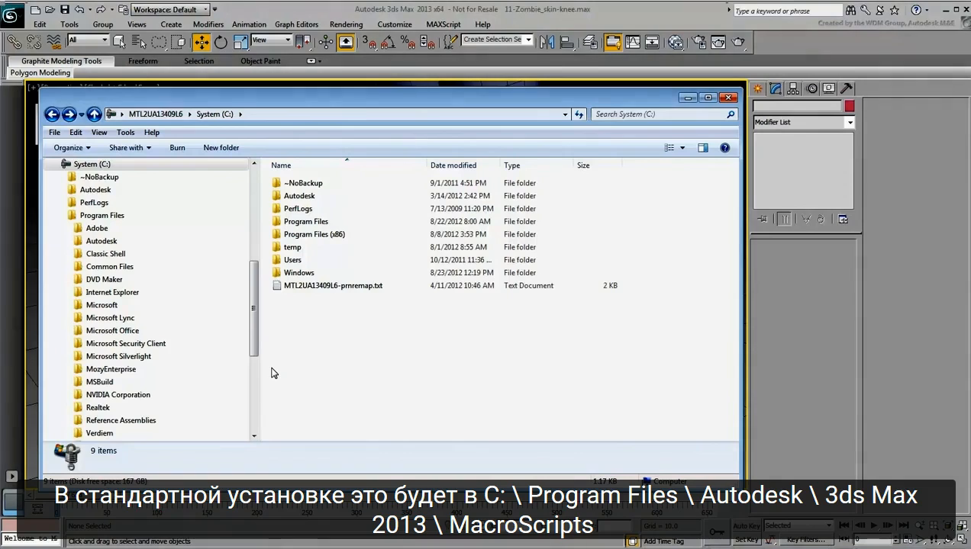
# Copy QuickSkinVertexWeight.mcr into C:\Program Files\Autodesk\3ds Max 2013\MacroScripts
pyautogui.doubleClick(308, 222)
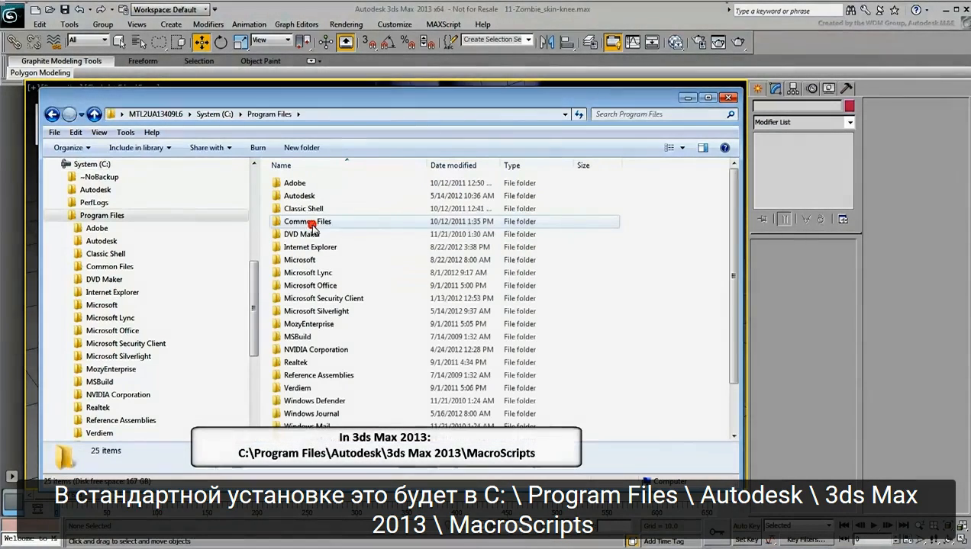
pyautogui.doubleClick(300, 196)
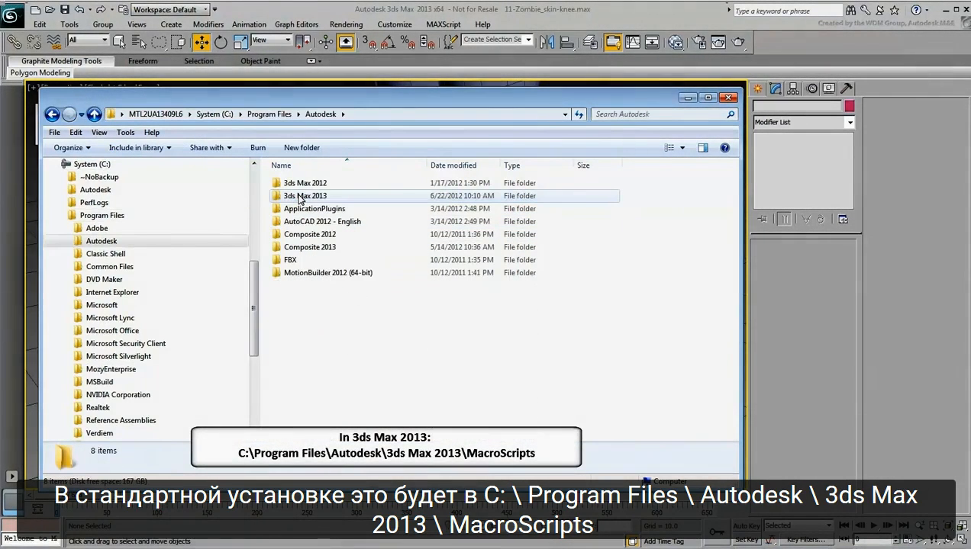
pyautogui.doubleClick(300, 196)
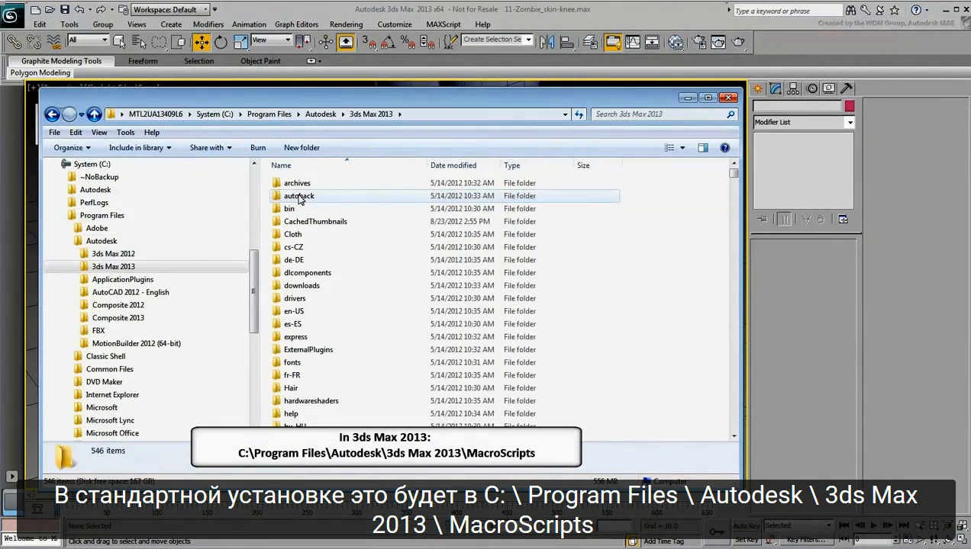
pyautogui.scroll(-5, 312, 314)
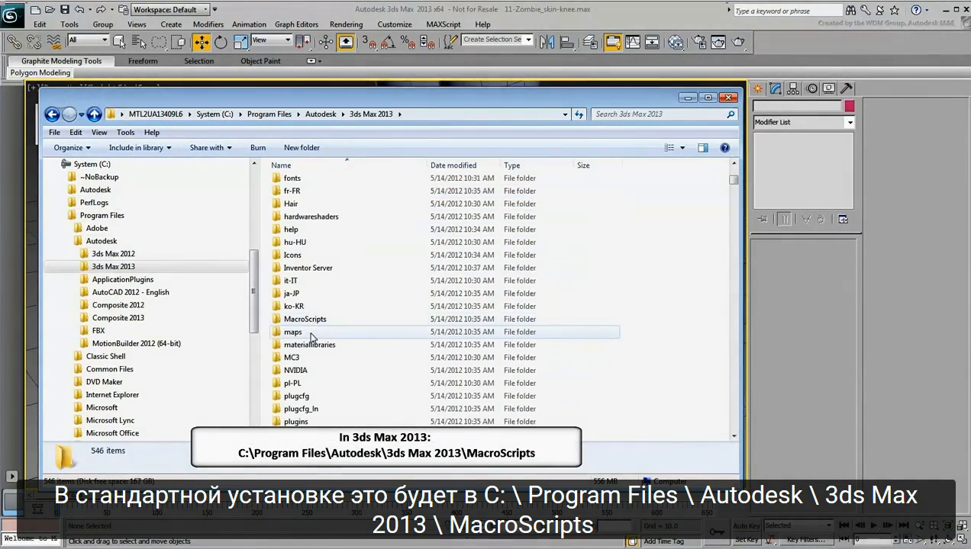
pyautogui.doubleClick(303, 319)
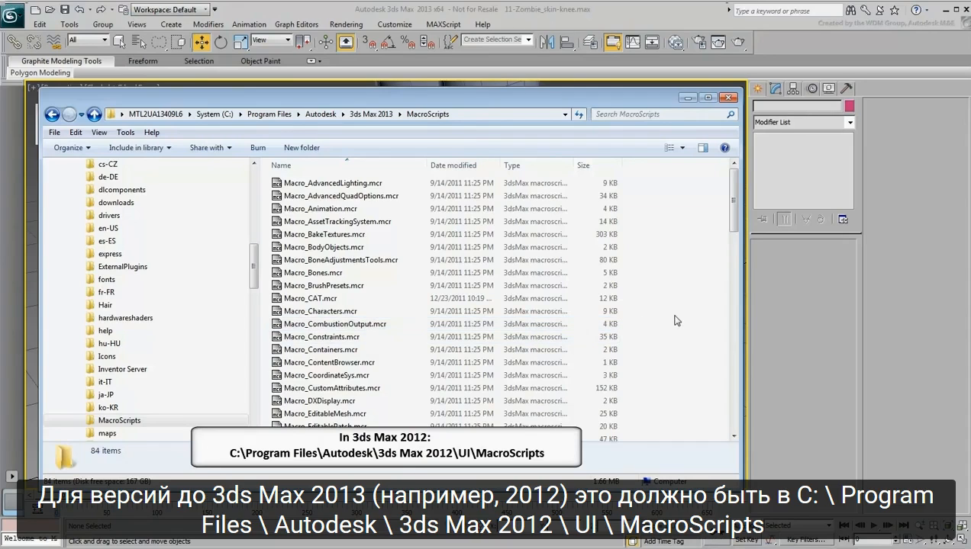
pyautogui.moveTo(880, 377); pyautogui.dragTo(648, 331)
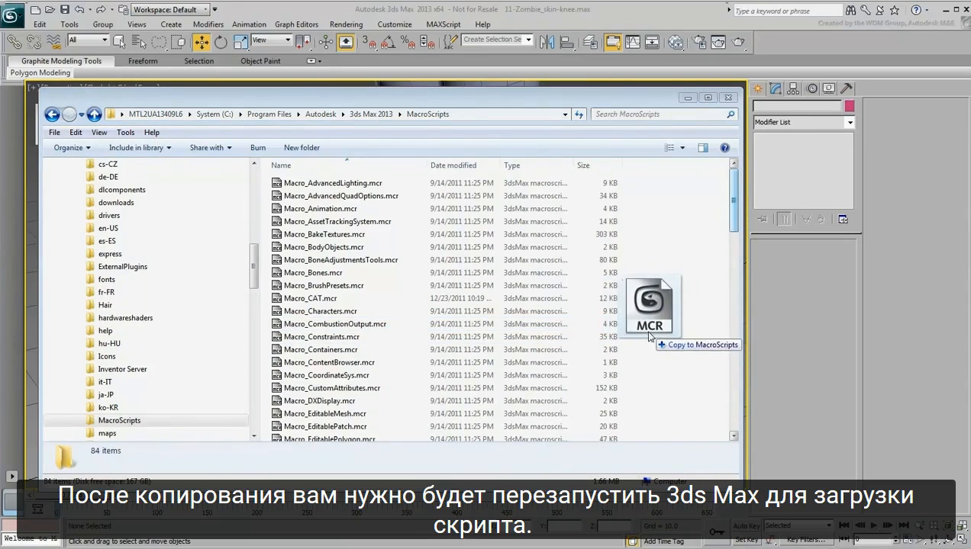
pyautogui.moveTo(649, 337); pyautogui.dragTo(640, 345, button='right')
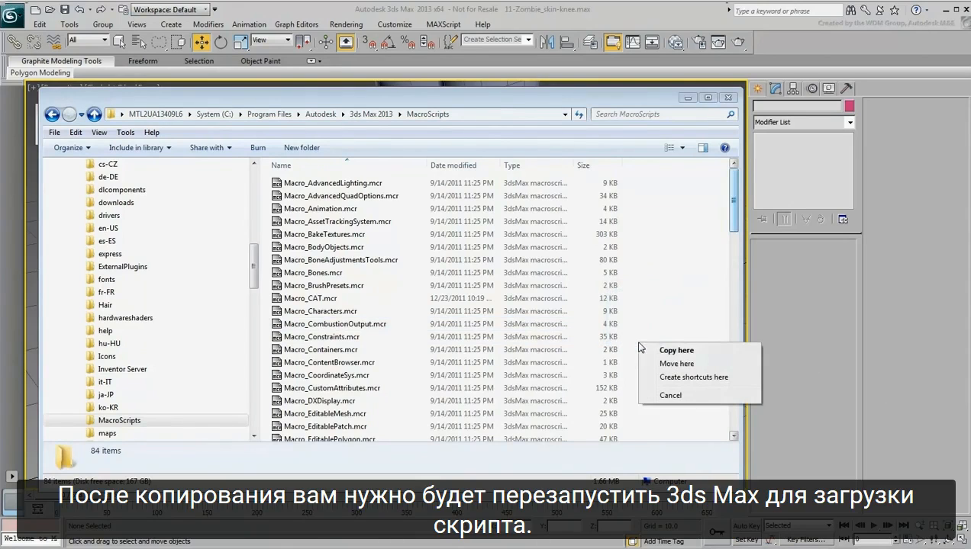
pyautogui.click(656, 351)
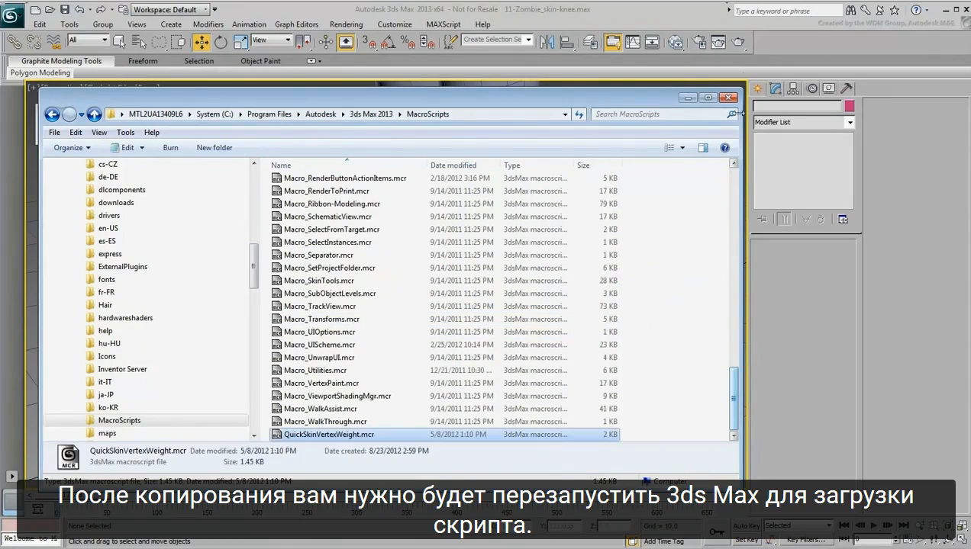
# Close the file browser and exit 3ds Max without saving the scene changes, so the macro loads on restart
pyautogui.click(730, 97)
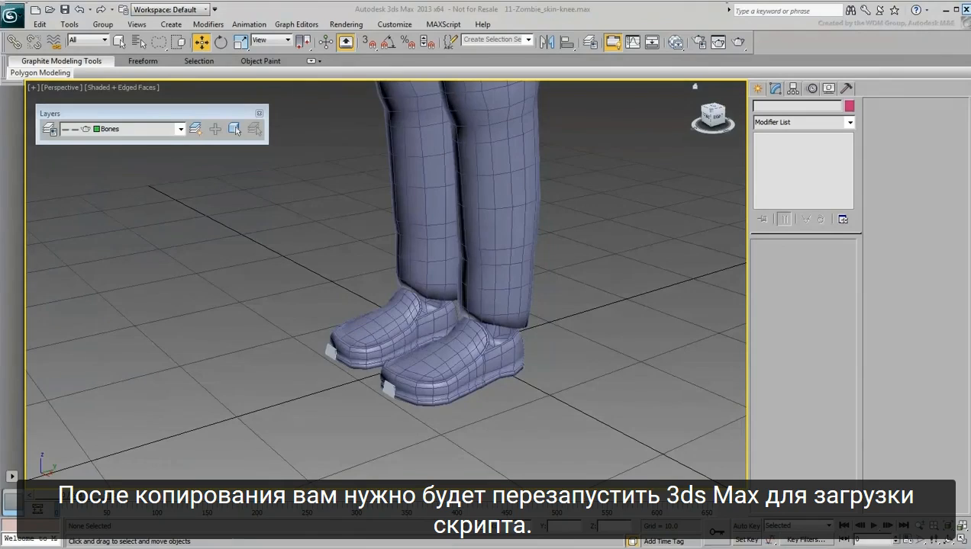
pyautogui.click(961, 9)
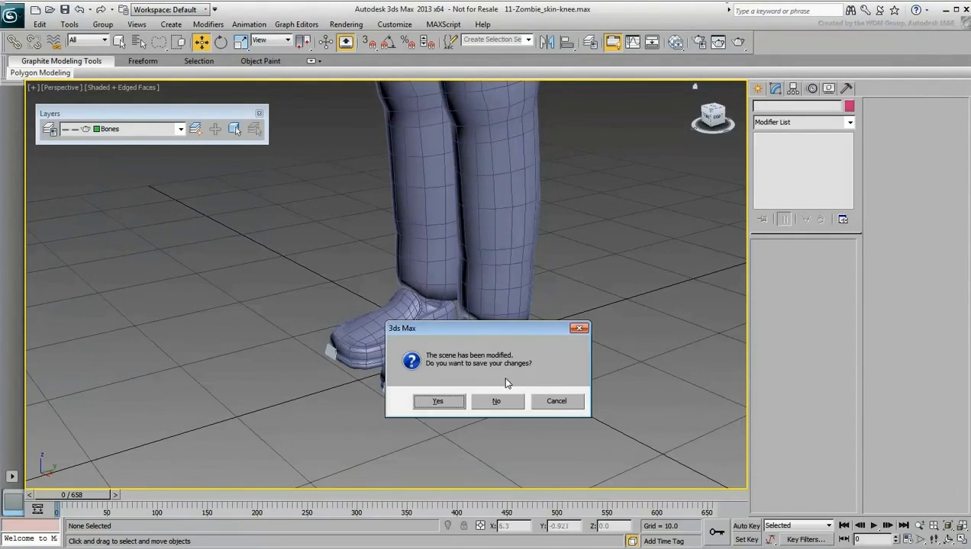
pyautogui.click(496, 401)
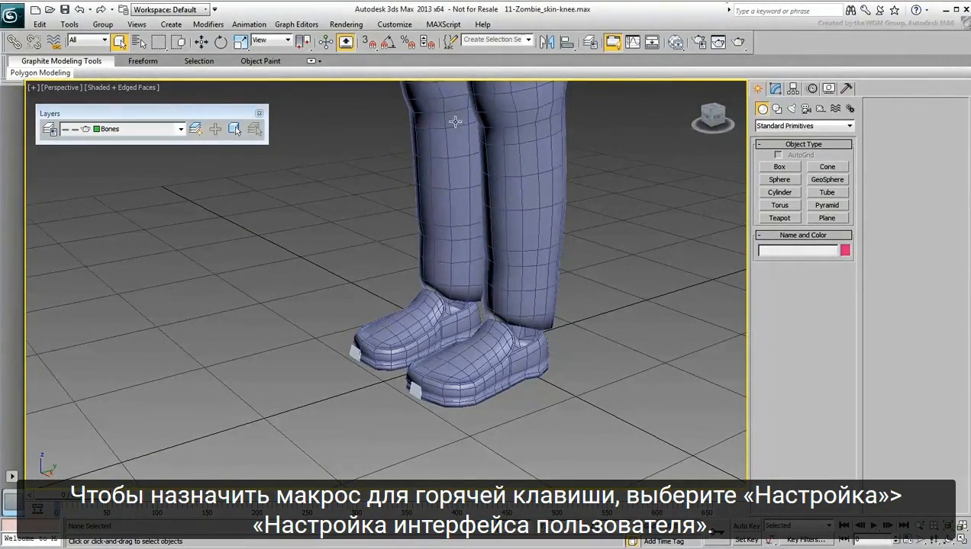
# Open the user interface customization for keyboard shortcuts and show the Custom Skin Tools category
pyautogui.click(394, 24)
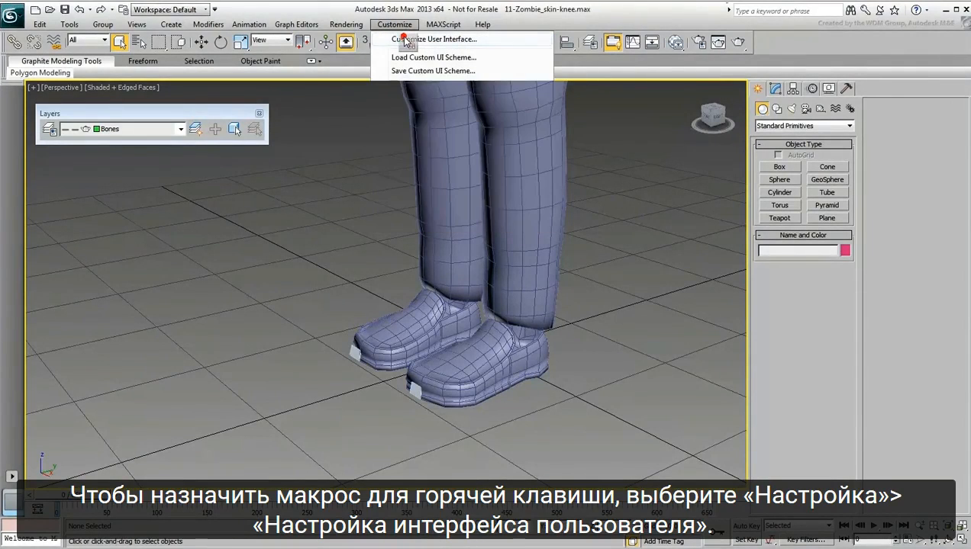
pyautogui.click(405, 38)
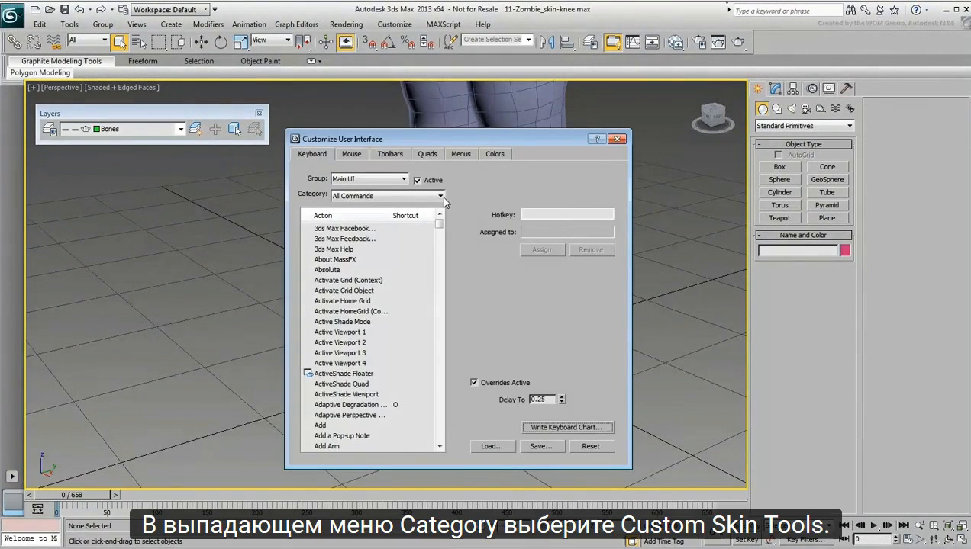
pyautogui.click(441, 196)
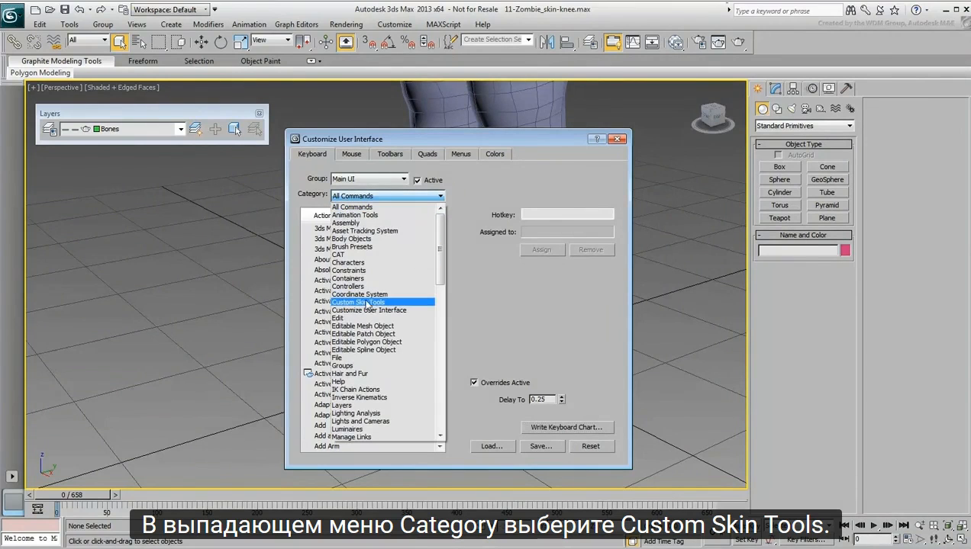
pyautogui.click(374, 303)
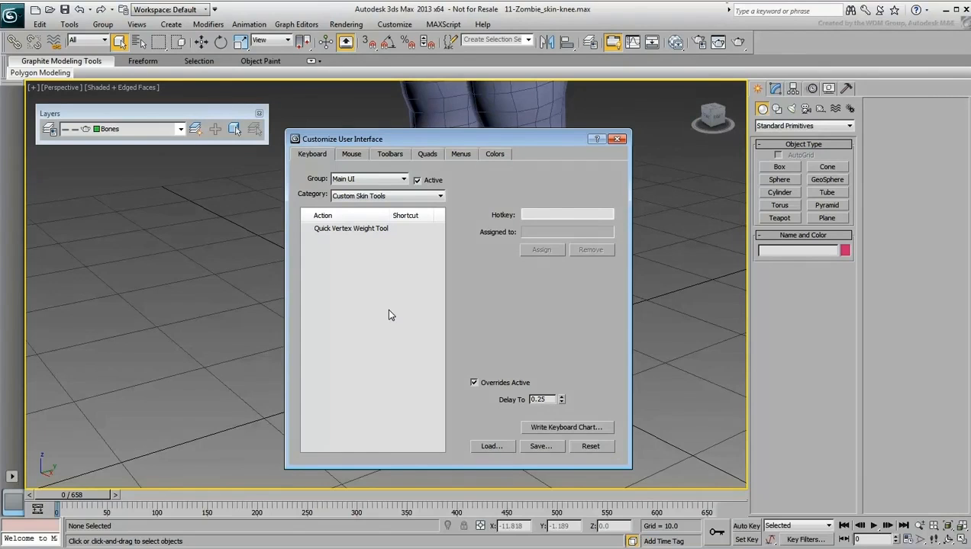
# Check hotkey Q for the Quick Vertex Weight Tool, but assign Shift+1 to it instead
pyautogui.click(369, 229)
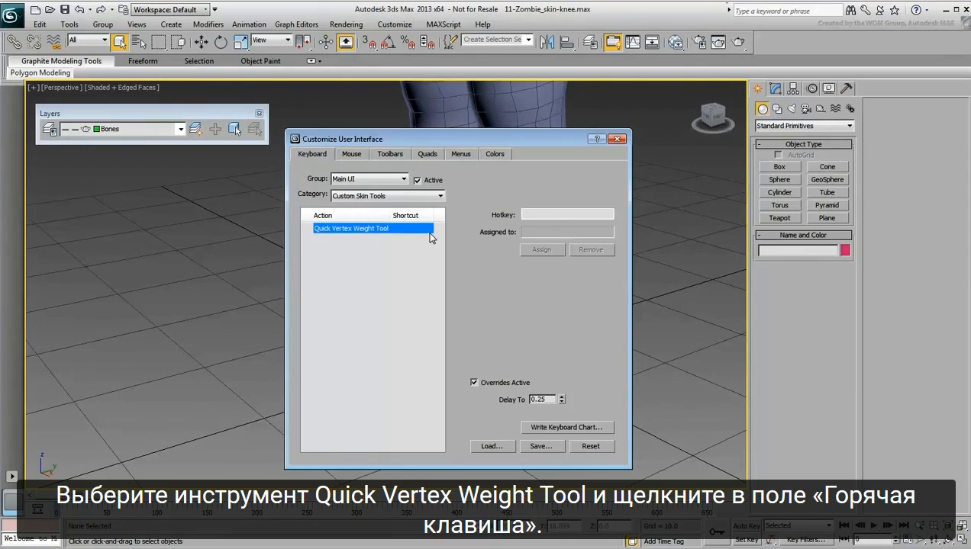
pyautogui.click(551, 213)
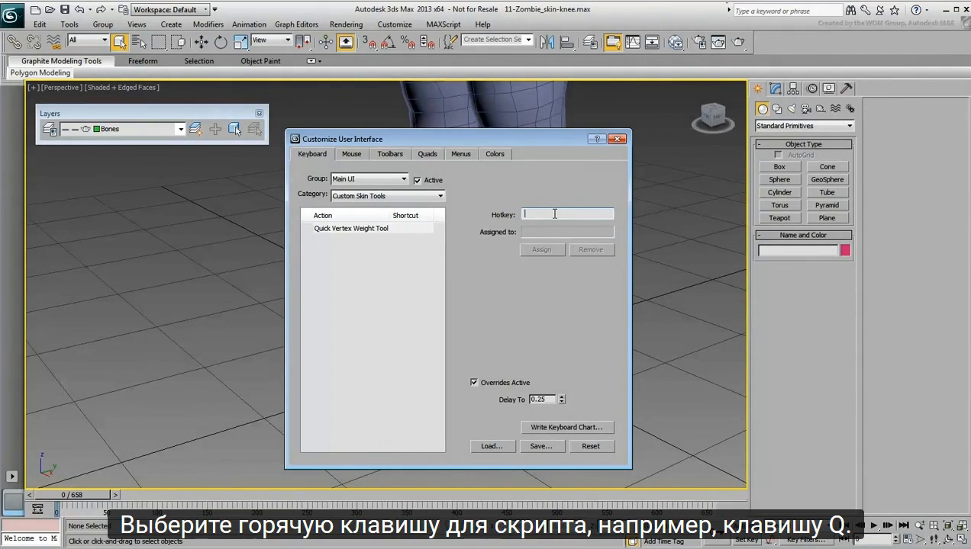
pyautogui.press('q')
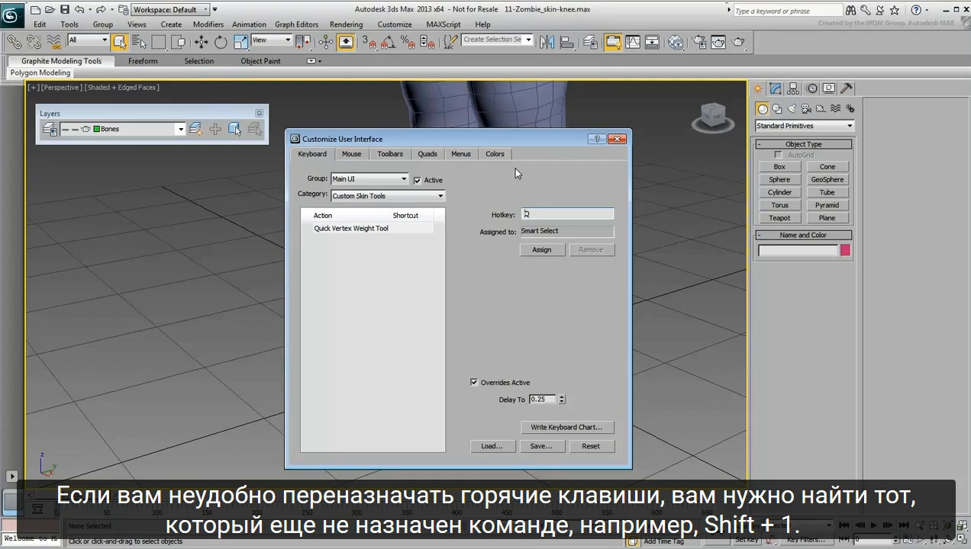
pyautogui.doubleClick(544, 215)
pyautogui.hotkey('shift', '1')
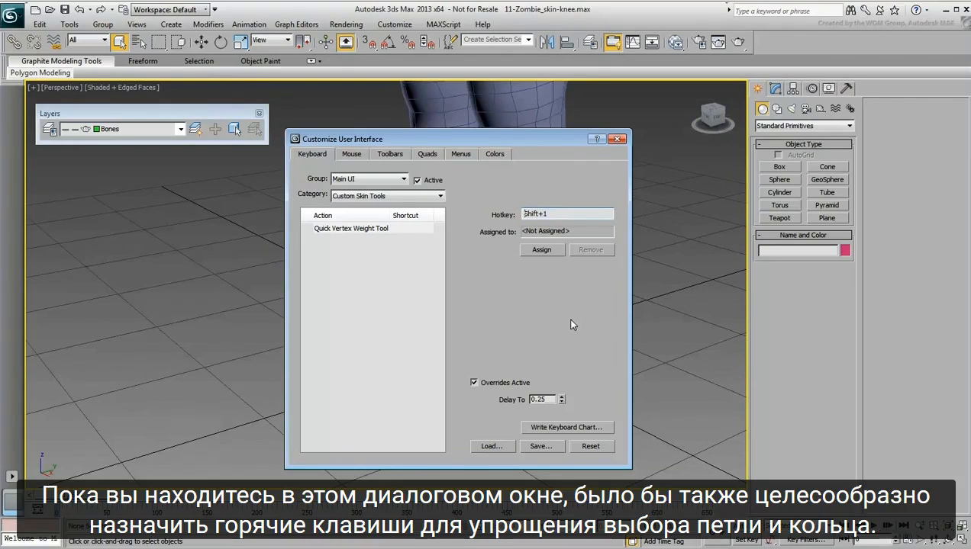
pyautogui.click(543, 250)
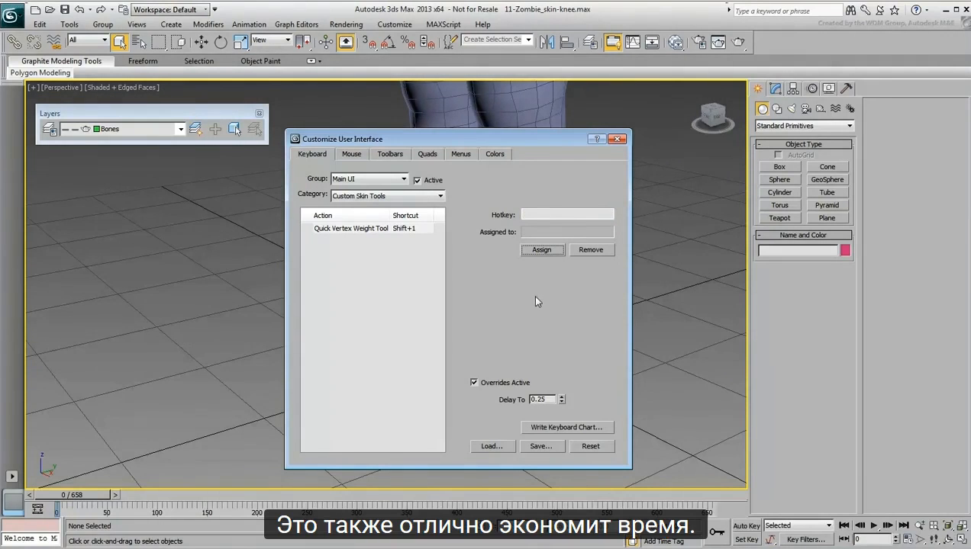
# Assign Shift+2 to the Loop Selection (Skin) action in the Skin Modifier category
pyautogui.click(433, 196)
pyautogui.scroll(-13, 367, 375)
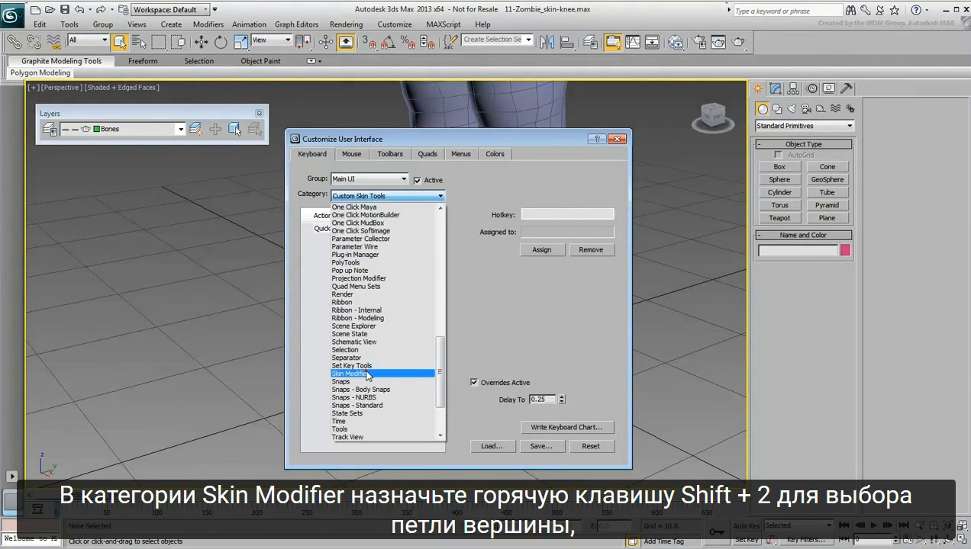
pyautogui.click(367, 375)
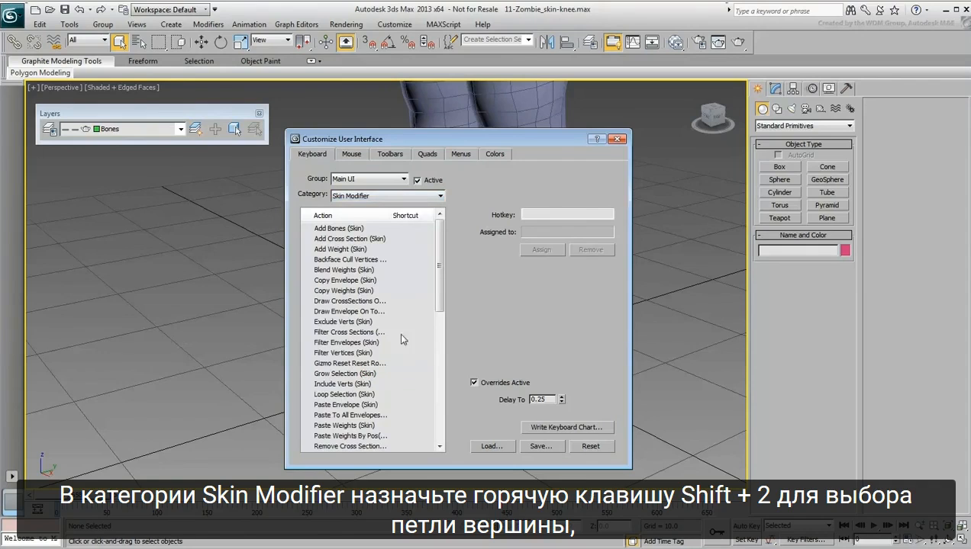
pyautogui.click(344, 394)
pyautogui.click(560, 214)
pyautogui.hotkey('shift', '2')
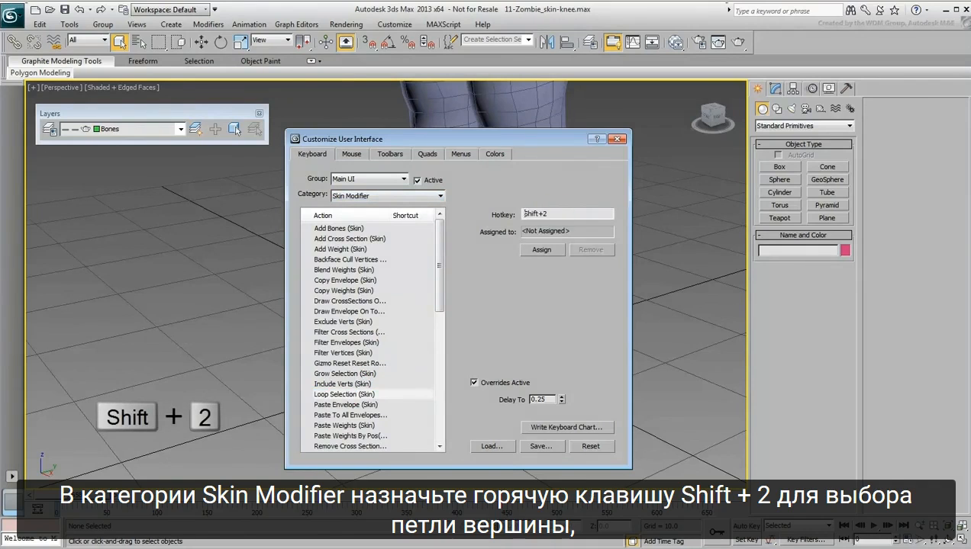
pyautogui.click(542, 250)
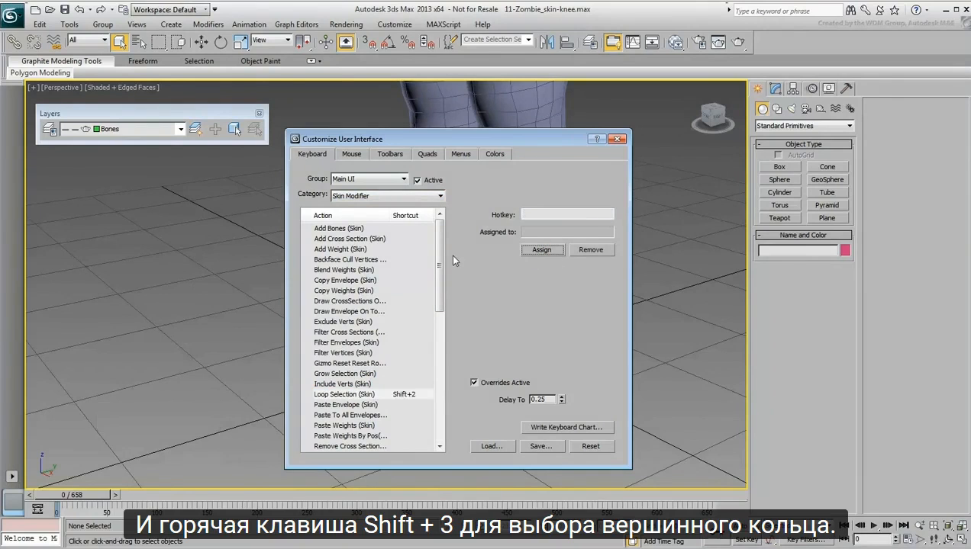
# Assign Shift+3 to the Ring Selection (Skin) action and close the customization dialog
pyautogui.moveTo(441, 259); pyautogui.dragTo(440, 329)
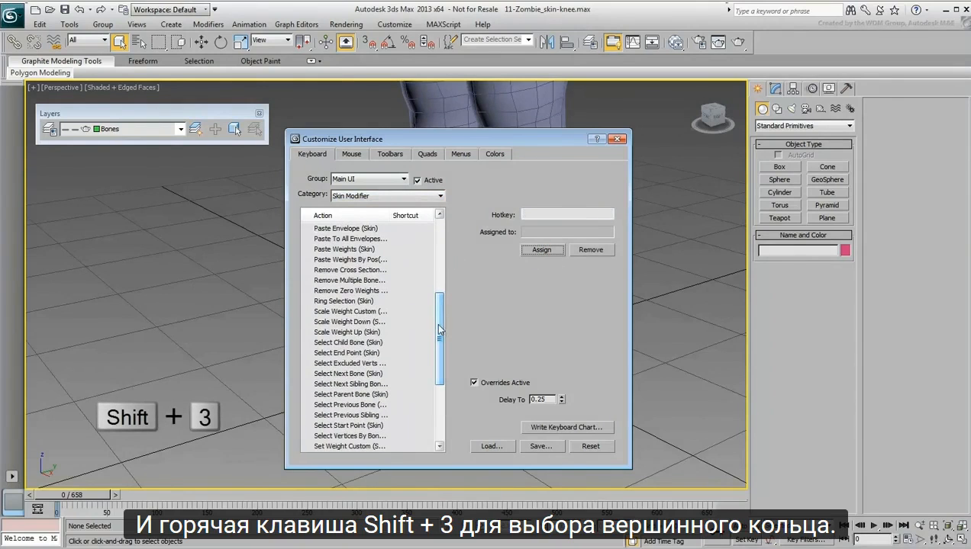
pyautogui.click(344, 301)
pyautogui.click(558, 214)
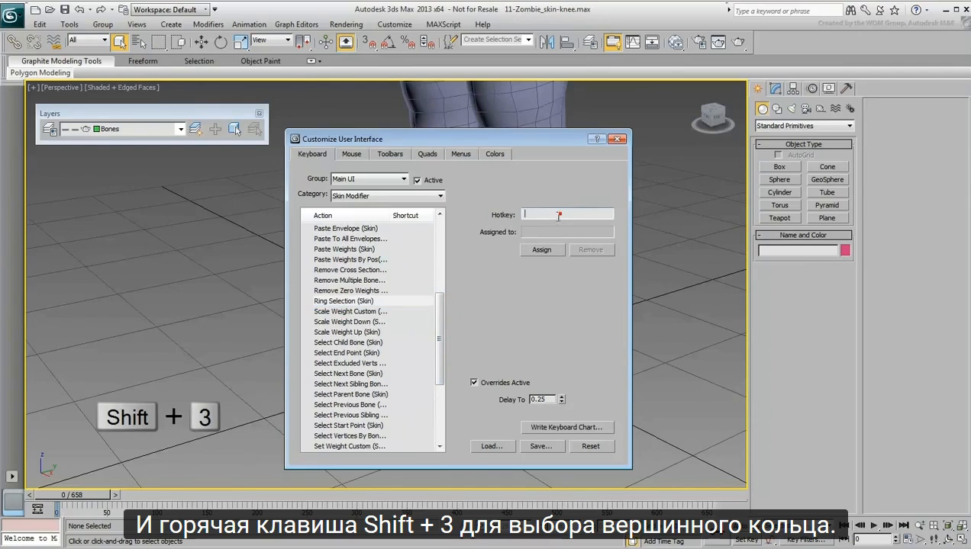
pyautogui.hotkey('shift', '3')
pyautogui.click(541, 251)
pyautogui.click(618, 140)
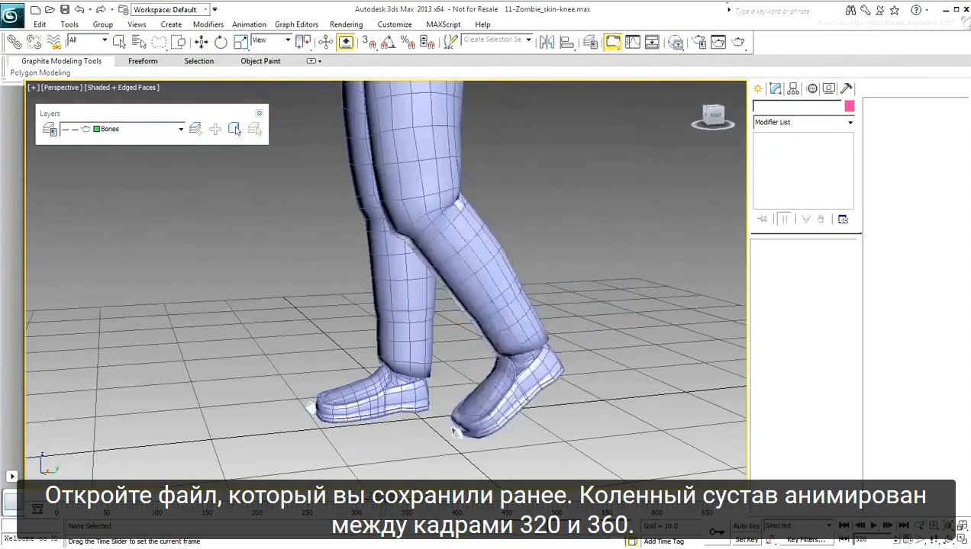
# Go to frame 319, select zombie_mesh and enable envelope editing on its Skin modifier
pyautogui.press('w')
pyautogui.moveTo(391, 496); pyautogui.dragTo(362, 496)
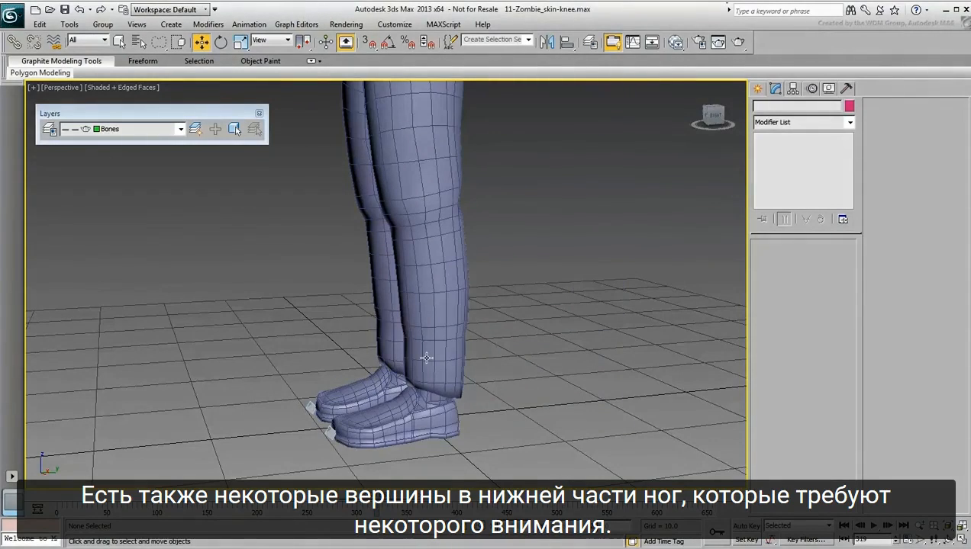
pyautogui.click(426, 358)
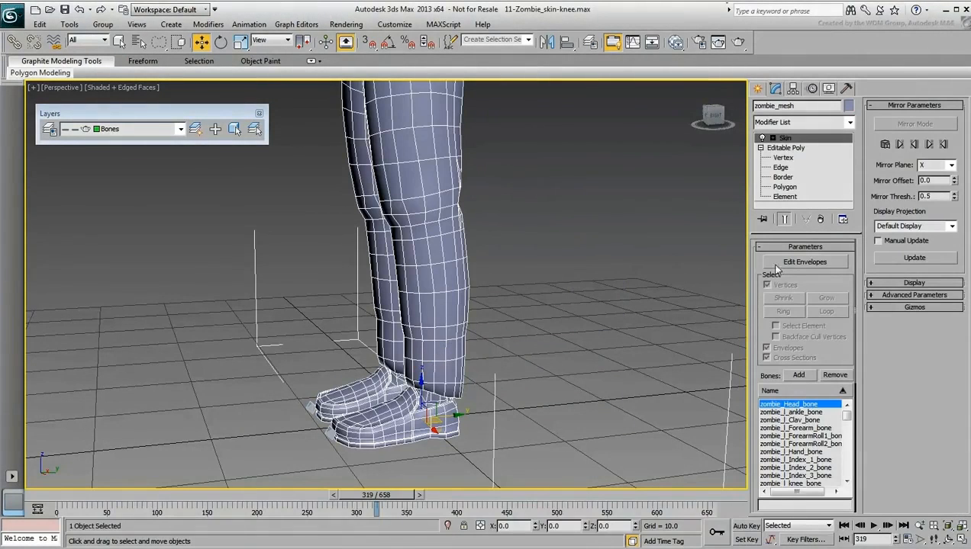
pyautogui.click(778, 262)
# Ring-select the vertices at the left trouser cuff and grow the selection up to the knee
pyautogui.keyDown('alt'); pyautogui.moveTo(436, 412); pyautogui.dragTo(439, 363, button='middle'); pyautogui.keyUp('alt')
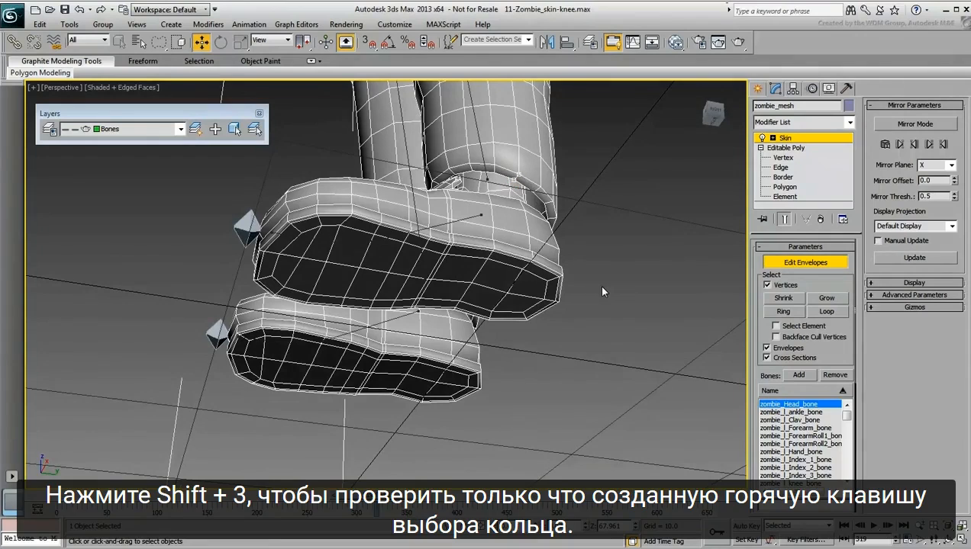
pyautogui.hotkey('shift', '3')
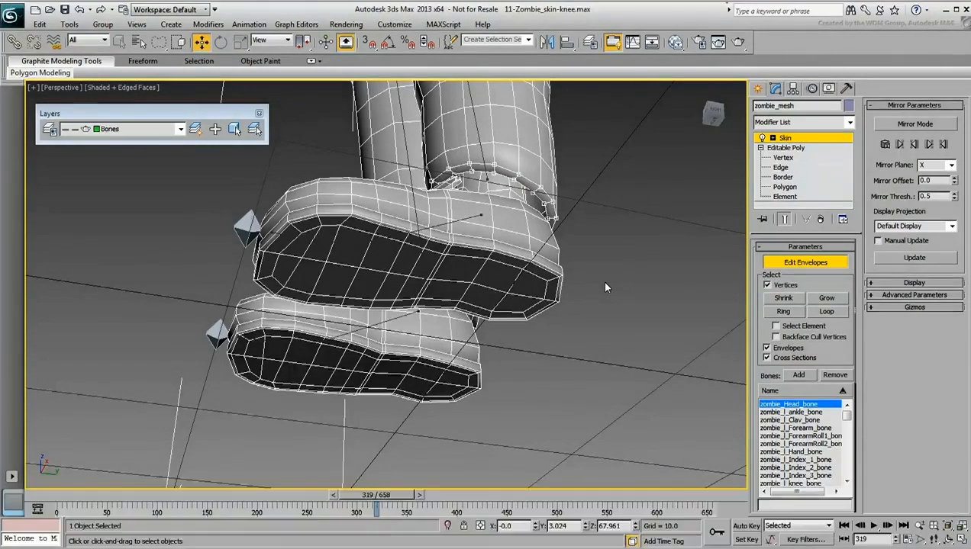
pyautogui.keyDown('alt'); pyautogui.moveTo(595, 238); pyautogui.dragTo(592, 279, button='middle'); pyautogui.keyUp('alt')
pyautogui.click(829, 299)
pyautogui.click(831, 299)
pyautogui.click(832, 300)
pyautogui.click(831, 300)
pyautogui.click(827, 299)
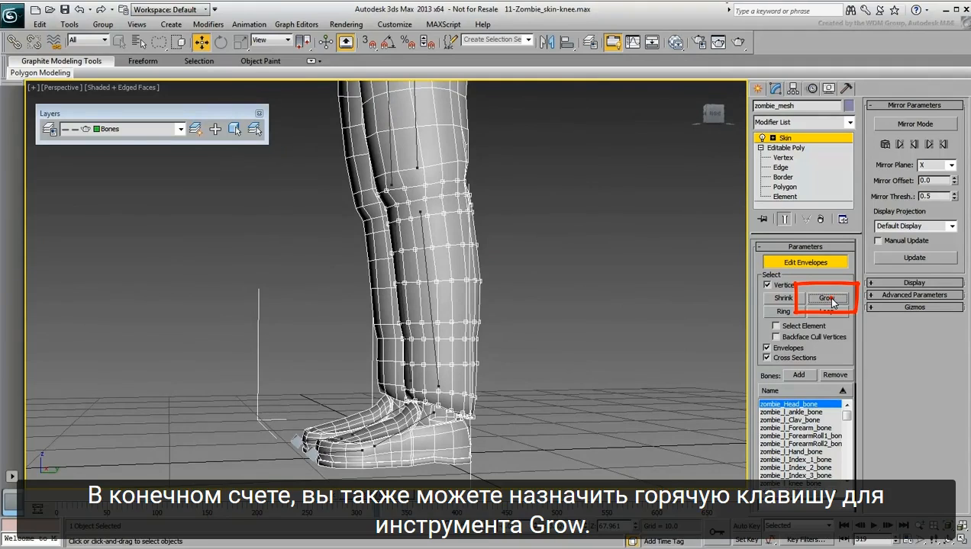
pyautogui.keyDown('alt'); pyautogui.moveTo(509, 325); pyautogui.dragTo(538, 332, button='middle'); pyautogui.keyUp('alt')
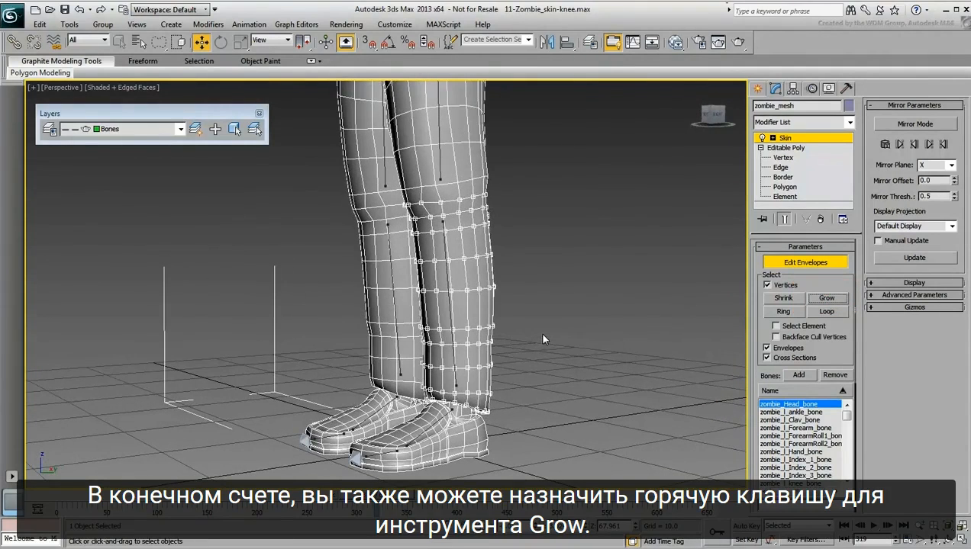
# Select the left knee bone and give the selected lower-leg vertices an absolute effect of 1
pyautogui.click(447, 275)
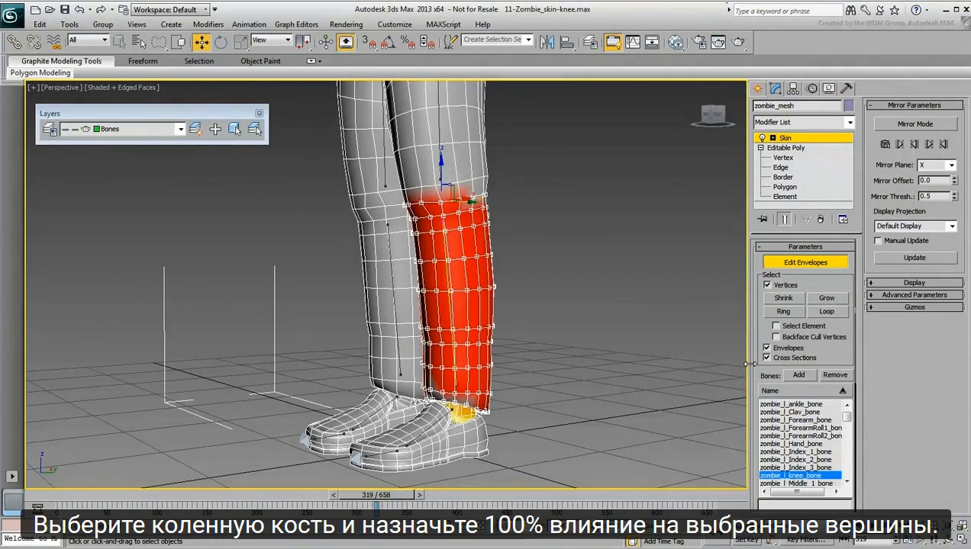
pyautogui.scroll(-5, 752, 366)
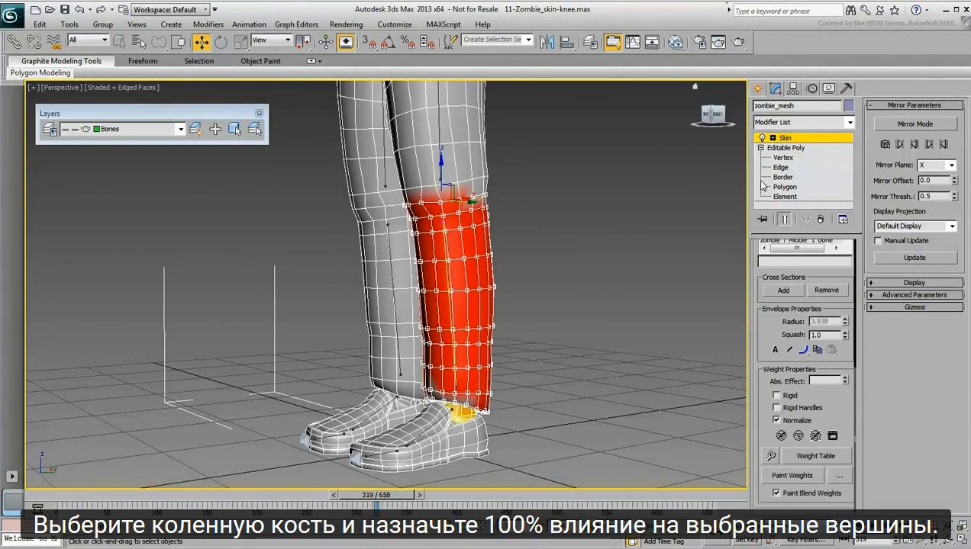
pyautogui.click(822, 382)
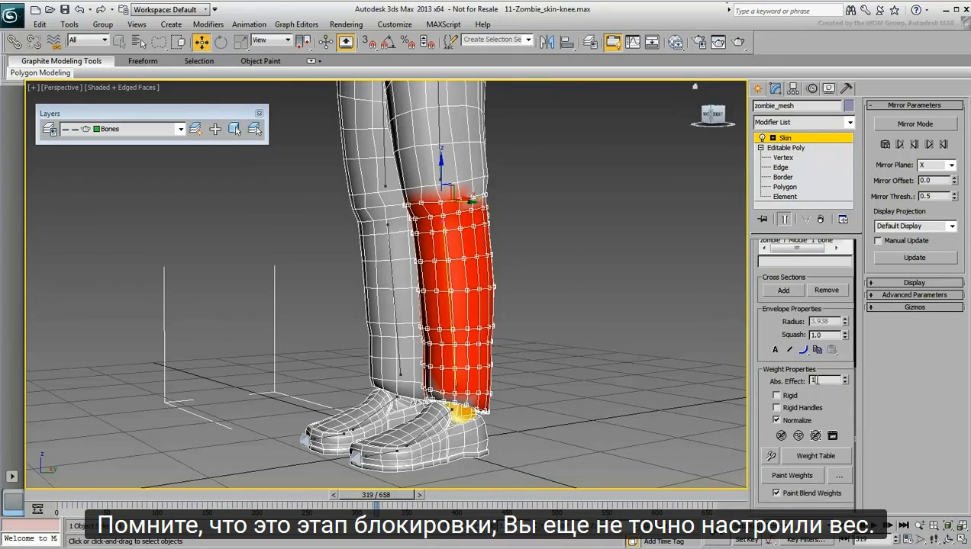
pyautogui.write('1')
pyautogui.press('Return')
# In the front view, select the left thigh's vertices from the hip to just above the knee, and return to the perspective view
pyautogui.moveTo(527, 288); pyautogui.dragTo(544, 330, button='middle')
pyautogui.press('f')
pyautogui.scroll(7, 434, 336)
pyautogui.moveTo(437, 263); pyautogui.dragTo(480, 255, button='middle')
pyautogui.scroll(5, 434, 337)
pyautogui.click(160, 42)
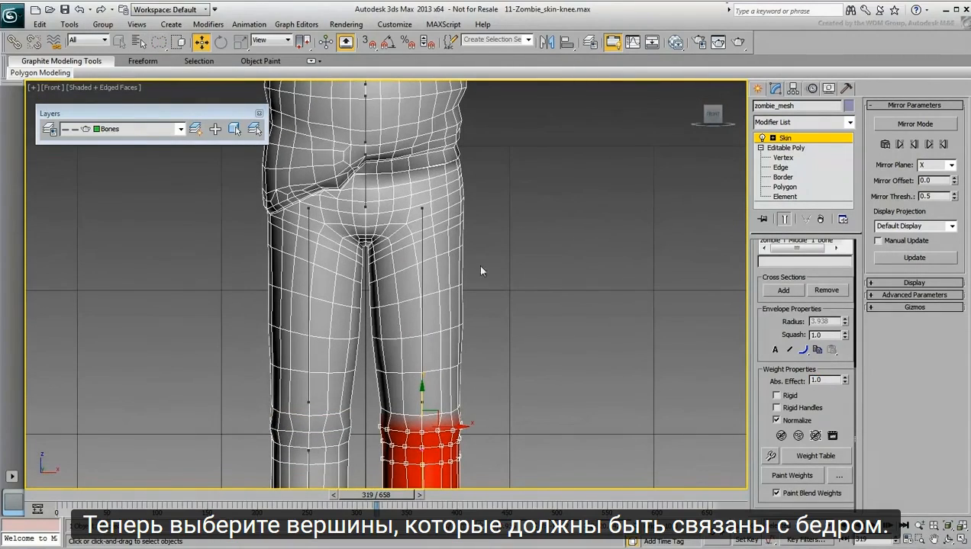
pyautogui.moveTo(477, 186)
pyautogui.mouseDown()
pyautogui.moveTo(393, 232)
pyautogui.moveTo(365, 262)
pyautogui.moveTo(371, 368)
pyautogui.moveTo(419, 425)
pyautogui.mouseUp()
pyautogui.moveTo(492, 319); pyautogui.dragTo(492, 313)
pyautogui.moveTo(503, 367)
pyautogui.keyDown('alt'); pyautogui.mouseDown(button='middle')
pyautogui.moveTo(439, 404)
pyautogui.moveTo(269, 402)
pyautogui.moveTo(293, 418)
pyautogui.mouseUp(button='middle'); pyautogui.keyUp('alt')
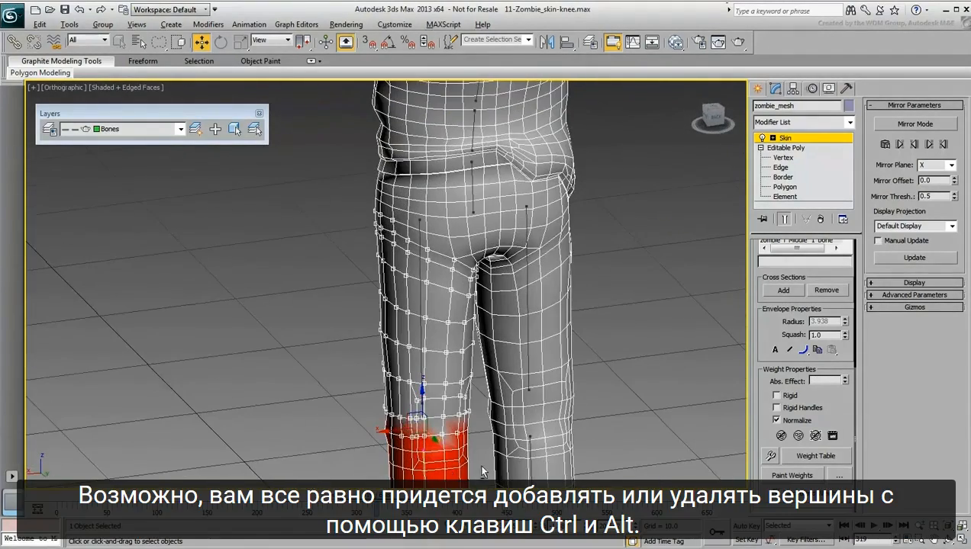
pyautogui.keyDown('alt'); pyautogui.moveTo(366, 457); pyautogui.dragTo(482, 420, button='middle'); pyautogui.keyUp('alt')
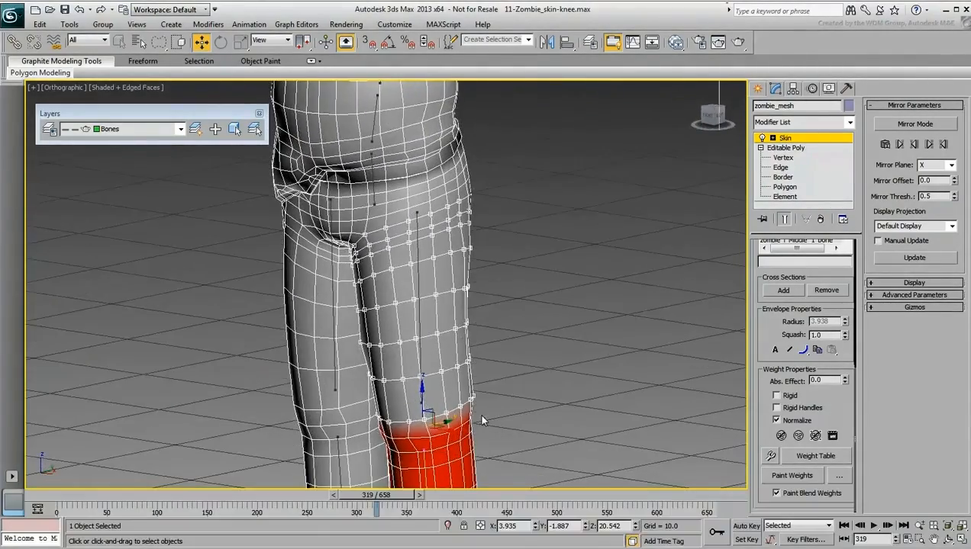
pyautogui.press('p')
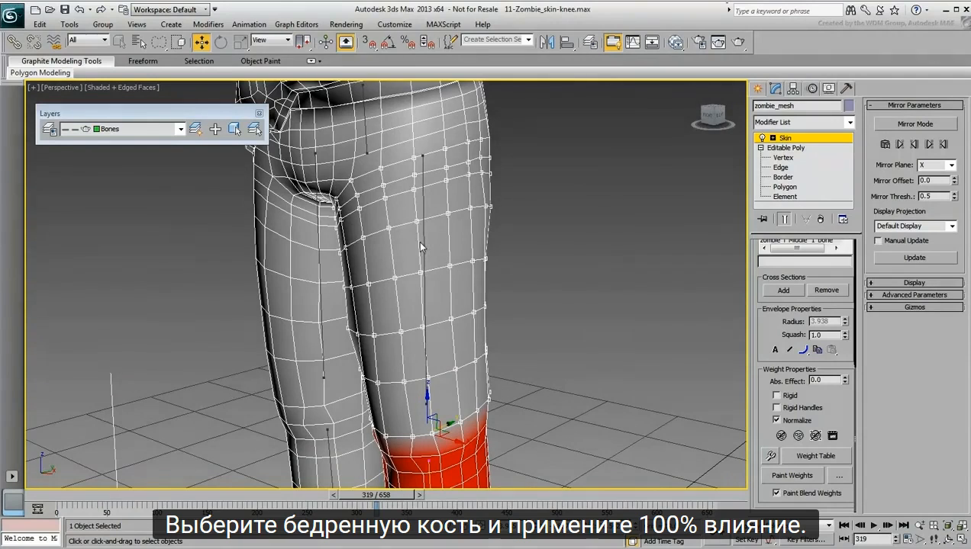
# Select the left thigh bone and give the selected thigh vertices an absolute effect of 1
pyautogui.click(420, 245)
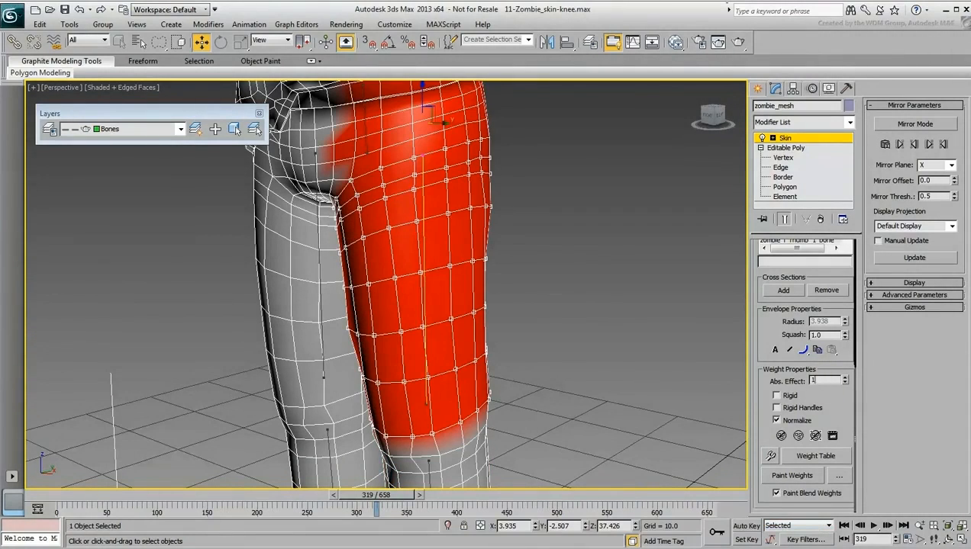
pyautogui.doubleClick(813, 379)
# Scrub the knee bend to frame 333 and back to frame 322 to examine the deformation at the knee
pyautogui.scroll(-5, 511, 348)
pyautogui.keyDown('alt'); pyautogui.moveTo(509, 334); pyautogui.dragTo(442, 328, button='middle'); pyautogui.keyUp('alt')
pyautogui.moveTo(392, 496); pyautogui.dragTo(407, 497)
pyautogui.scroll(5, 396, 381)
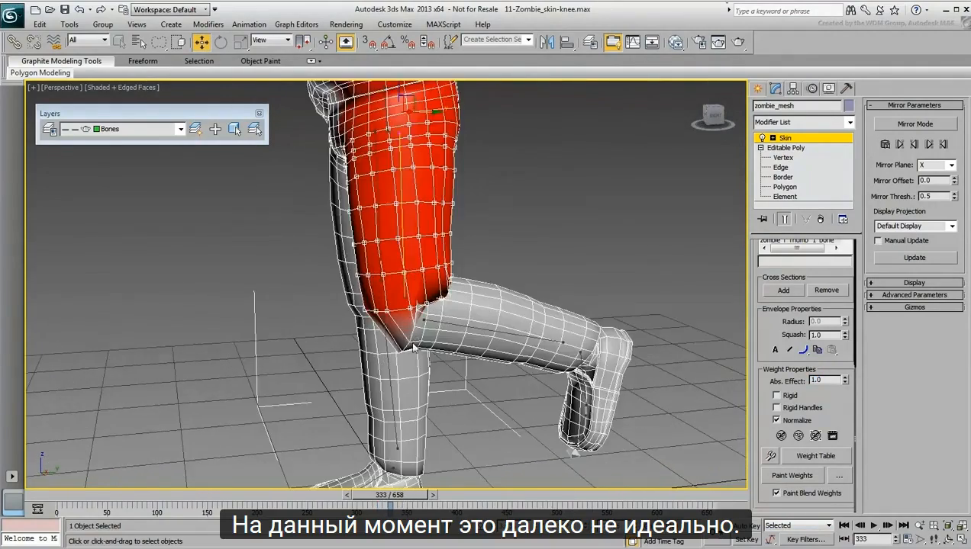
pyautogui.moveTo(394, 404); pyautogui.dragTo(397, 336, button='middle')
pyautogui.moveTo(407, 498); pyautogui.dragTo(405, 498)
pyautogui.keyDown('alt'); pyautogui.moveTo(418, 404); pyautogui.dragTo(452, 402, button='middle'); pyautogui.keyUp('alt')
pyautogui.moveTo(405, 498); pyautogui.dragTo(396, 498)
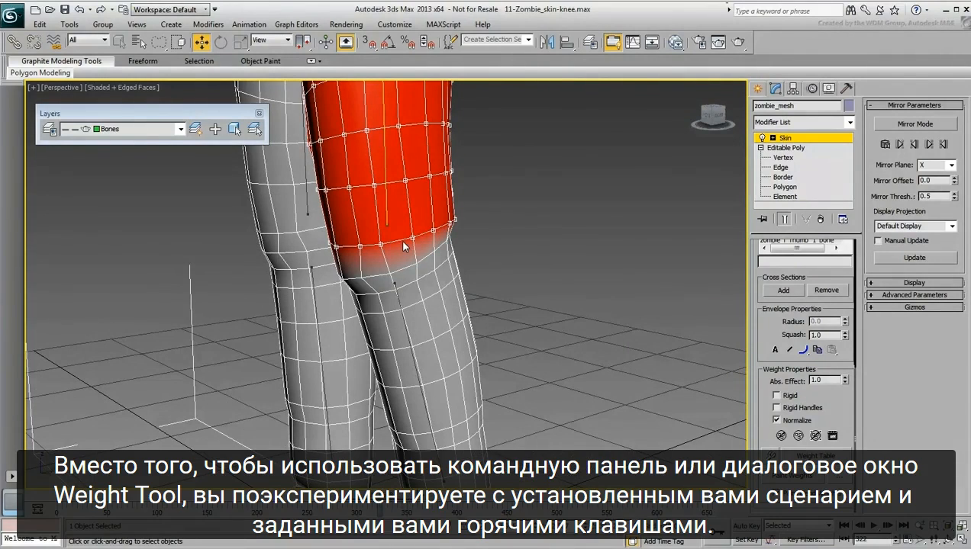
# Pick two neighbouring vertices at the middle of the left knee and expand them to the full vertex loop
pyautogui.click(360, 279)
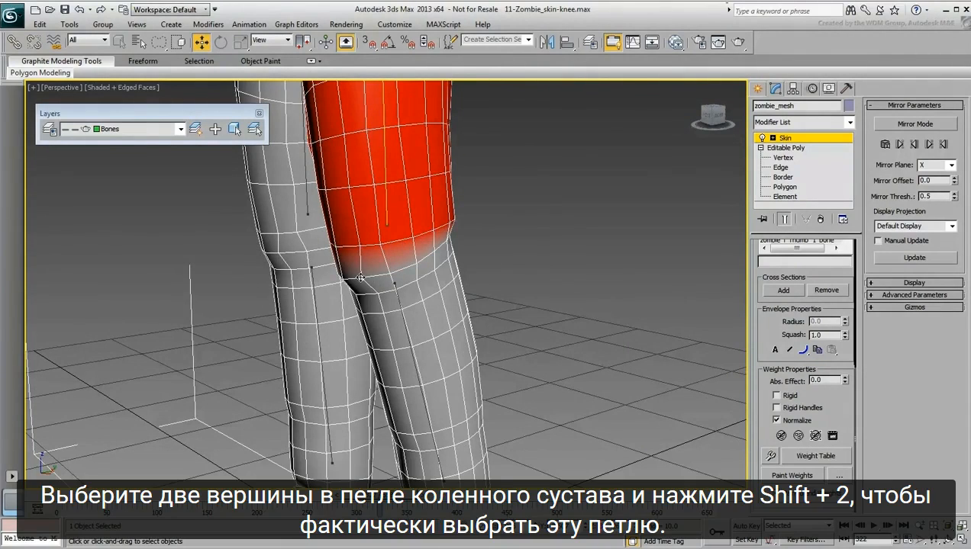
pyautogui.keyDown('ctrl'); pyautogui.click(389, 275); pyautogui.keyUp('ctrl')
pyautogui.hotkey('shift', '2')
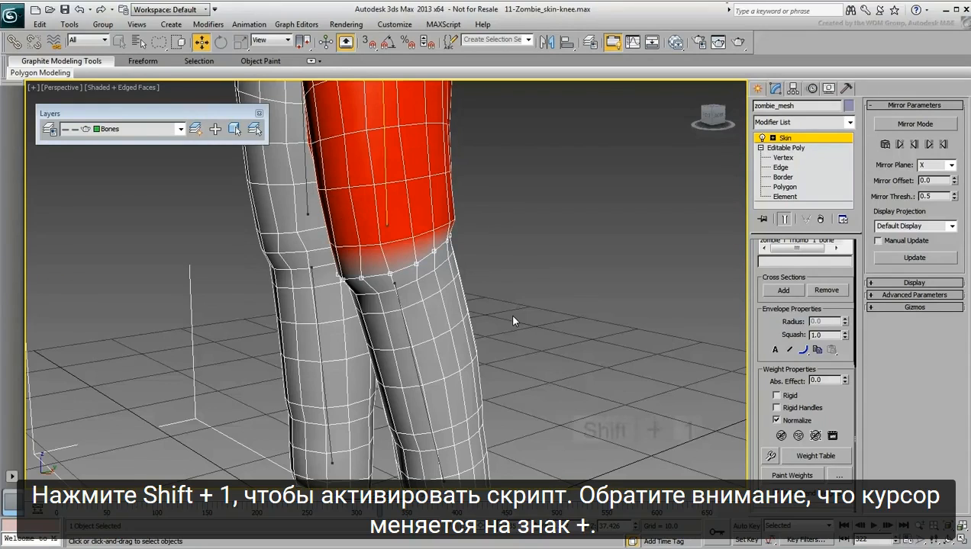
# Adjust the thigh bone's weight on the middle knee loop with the Quick Vertex Weight Tool, using frame 331 to judge the bend
pyautogui.hotkey('shift', '1')
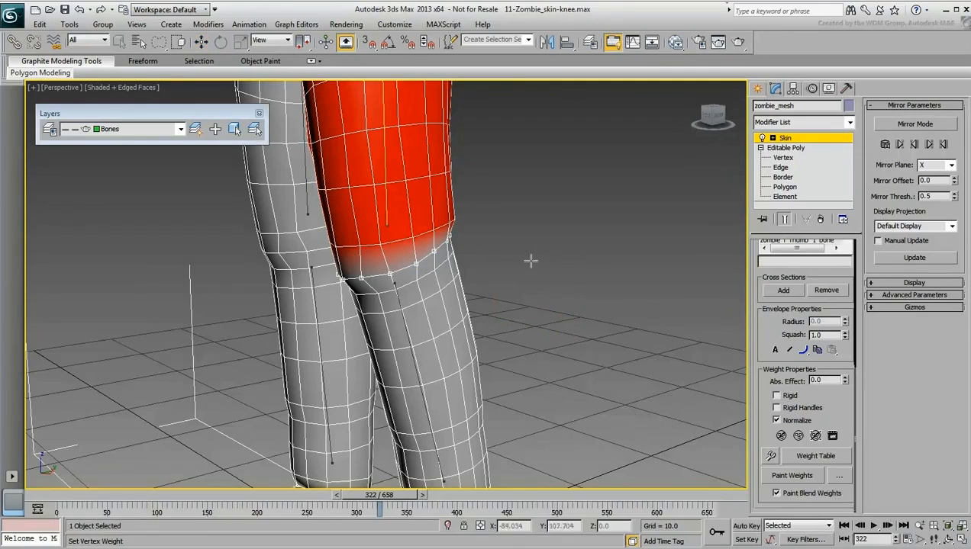
pyautogui.moveTo(531, 261); pyautogui.dragTo(536, 299)
pyautogui.rightClick(537, 299)
pyautogui.moveTo(379, 502); pyautogui.dragTo(387, 502)
pyautogui.hotkey('shift', 'alt')
pyautogui.keyDown('alt'); pyautogui.keyDown('shift'); pyautogui.moveTo(558, 201); pyautogui.dragTo(558, 262); pyautogui.keyUp('shift'); pyautogui.keyUp('alt')
pyautogui.hotkey('ctrl', 'z')
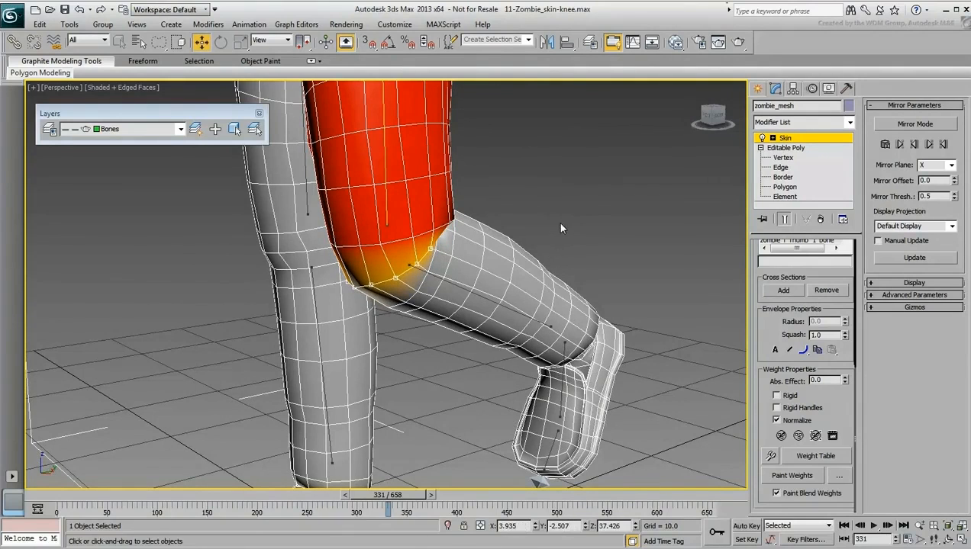
# Select the vertex loop just above the knee and add some knee bone weight to it with the Quick Vertex Weight Tool
pyautogui.keyDown('alt'); pyautogui.moveTo(561, 233); pyautogui.dragTo(539, 256, button='middle'); pyautogui.keyUp('alt')
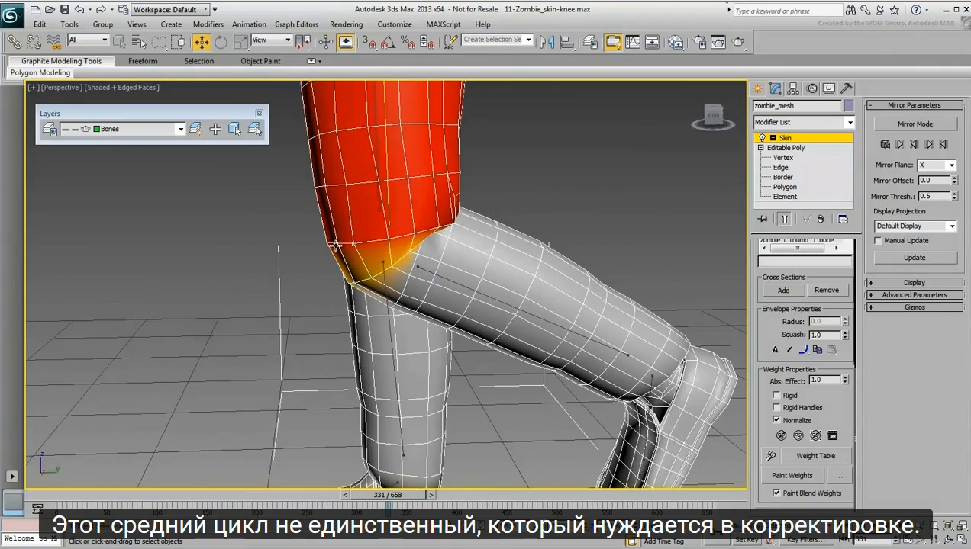
pyautogui.hotkey('alt', 'l')
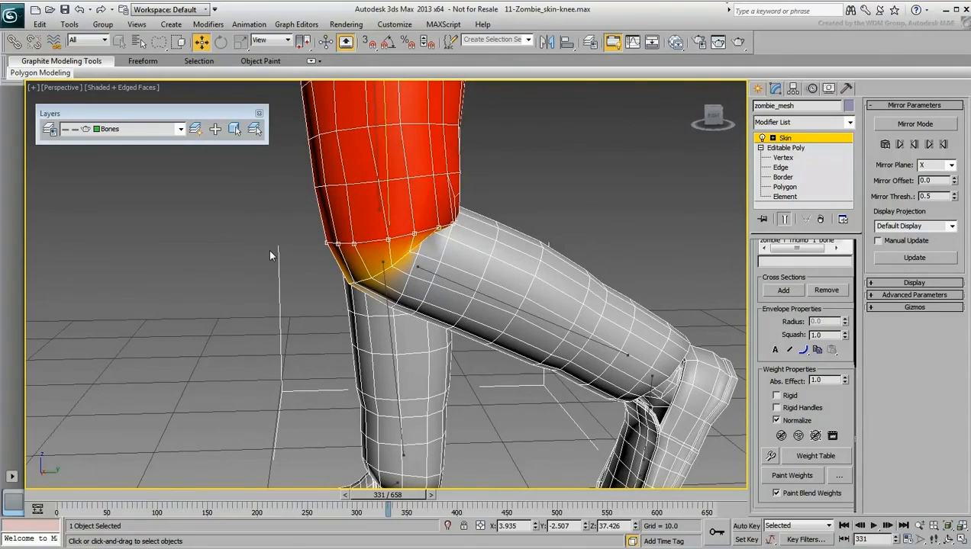
pyautogui.click(458, 288)
pyautogui.keyDown('alt'); pyautogui.keyDown('shift'); pyautogui.moveTo(205, 228); pyautogui.dragTo(206, 242); pyautogui.keyUp('shift'); pyautogui.keyUp('alt')
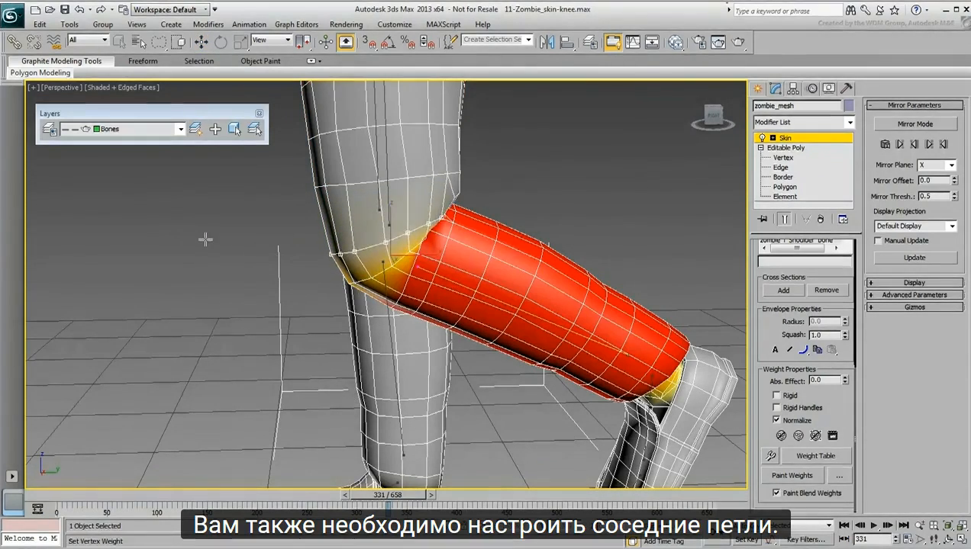
# Add some thigh bone weight to the vertex loop just below the knee with the Quick Vertex Weight Tool, and check it at frame 328
pyautogui.press('w')
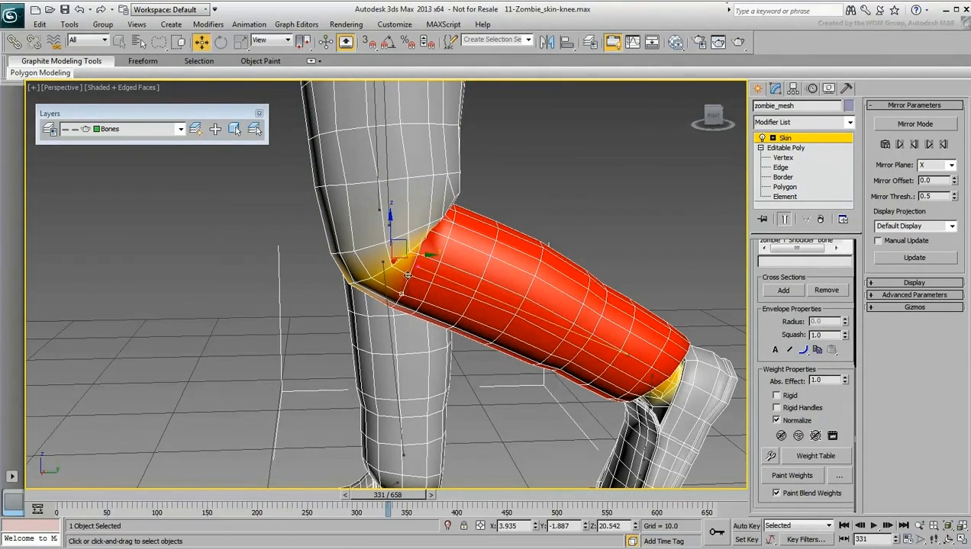
pyautogui.click(376, 156)
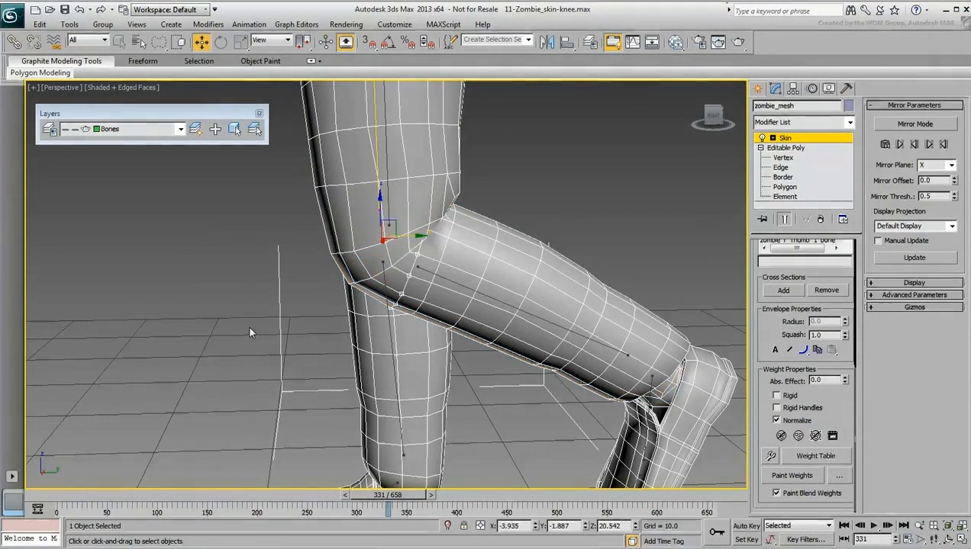
pyautogui.keyDown('alt'); pyautogui.keyDown('shift'); pyautogui.moveTo(250, 326); pyautogui.dragTo(246, 388); pyautogui.keyUp('shift'); pyautogui.keyUp('alt')
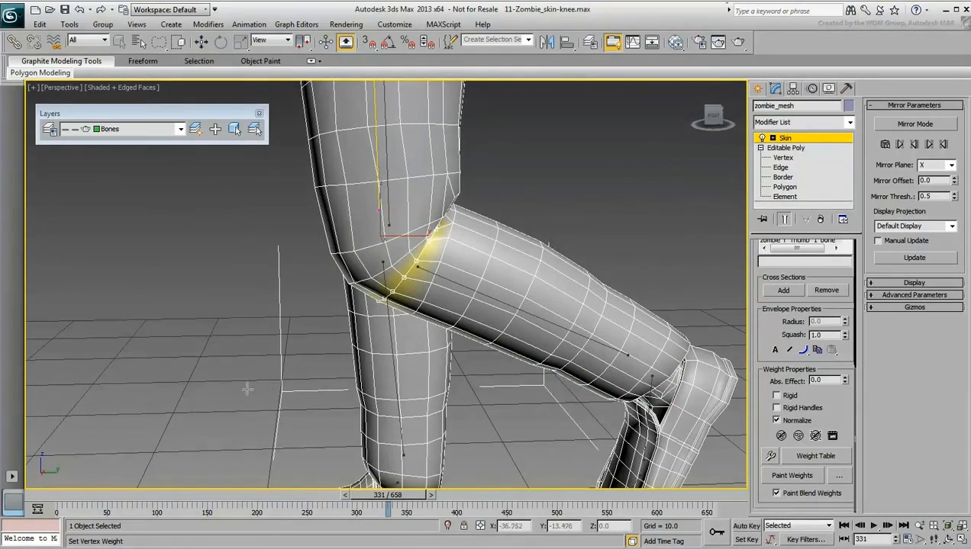
pyautogui.moveTo(386, 495); pyautogui.dragTo(382, 496)
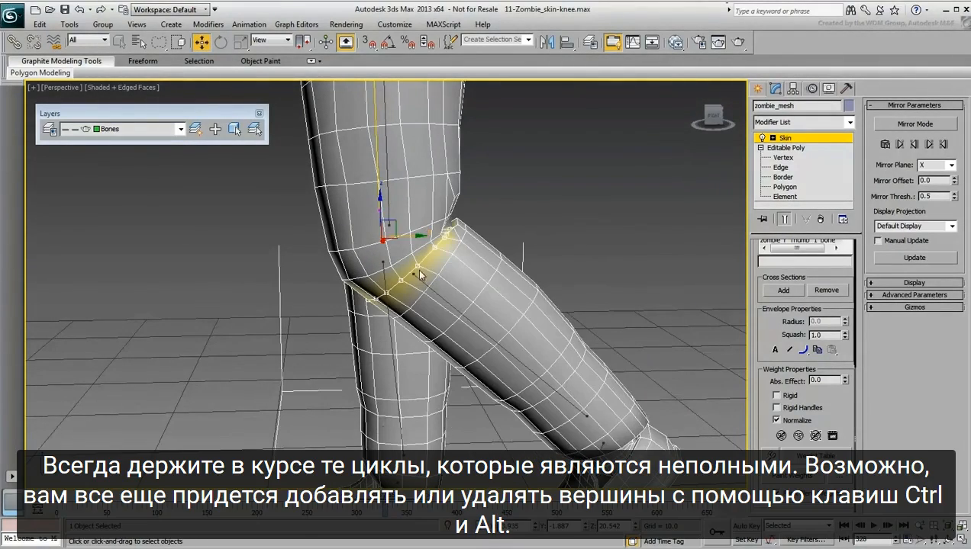
pyautogui.keyDown('alt'); pyautogui.moveTo(439, 237); pyautogui.dragTo(472, 167, button='middle'); pyautogui.keyUp('alt')
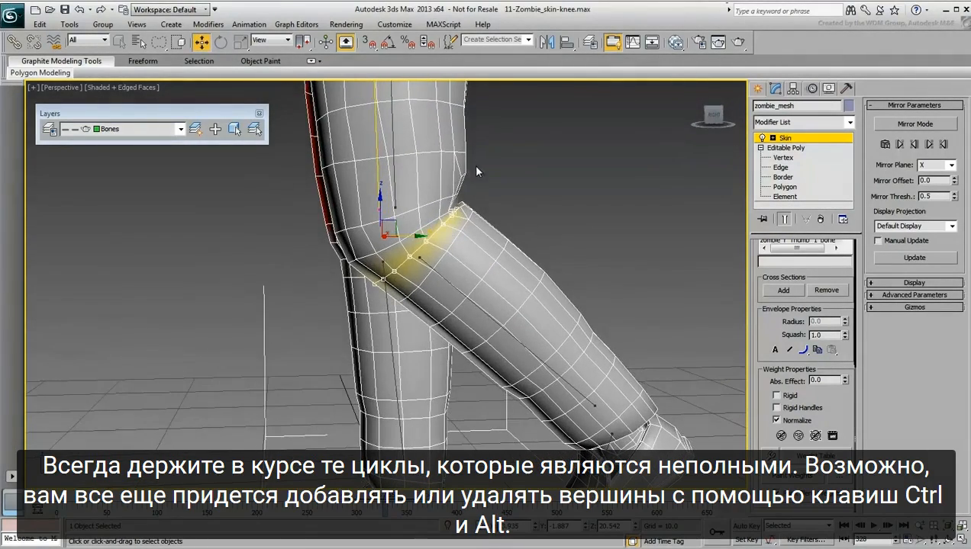
# Adjust the knee bone's weight on the selected left knee vertices with the Quick Vertex Weight Tool at frame 328
pyautogui.keyDown('alt'); pyautogui.moveTo(460, 202); pyautogui.dragTo(439, 229, button='middle'); pyautogui.keyUp('alt')
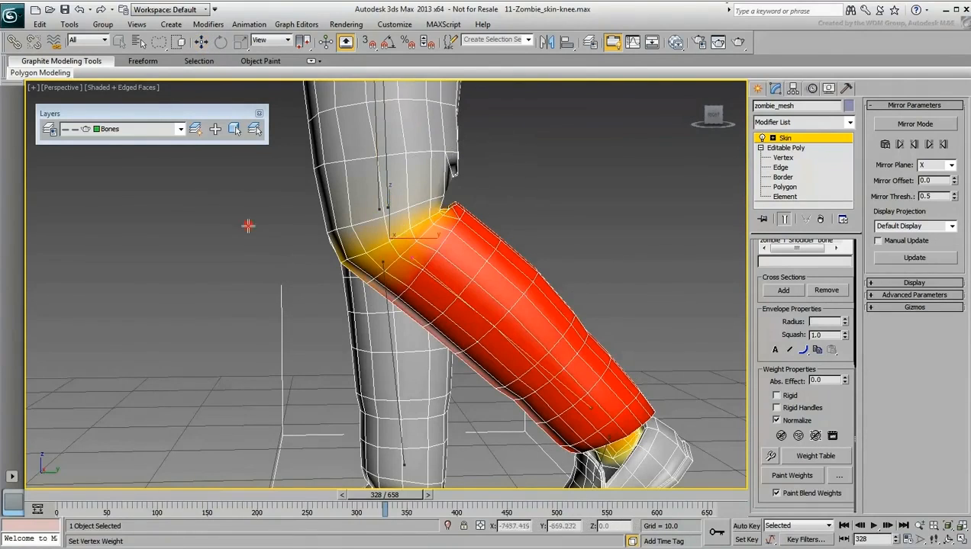
pyautogui.rightClick(288, 229)
pyautogui.moveTo(290, 213); pyautogui.dragTo(260, 219, button='middle')
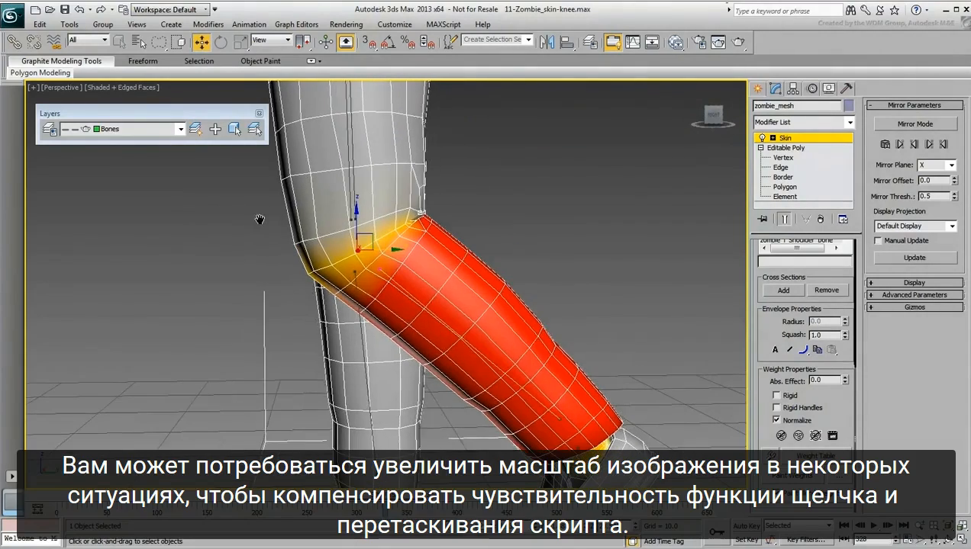
pyautogui.scroll(5, 263, 258)
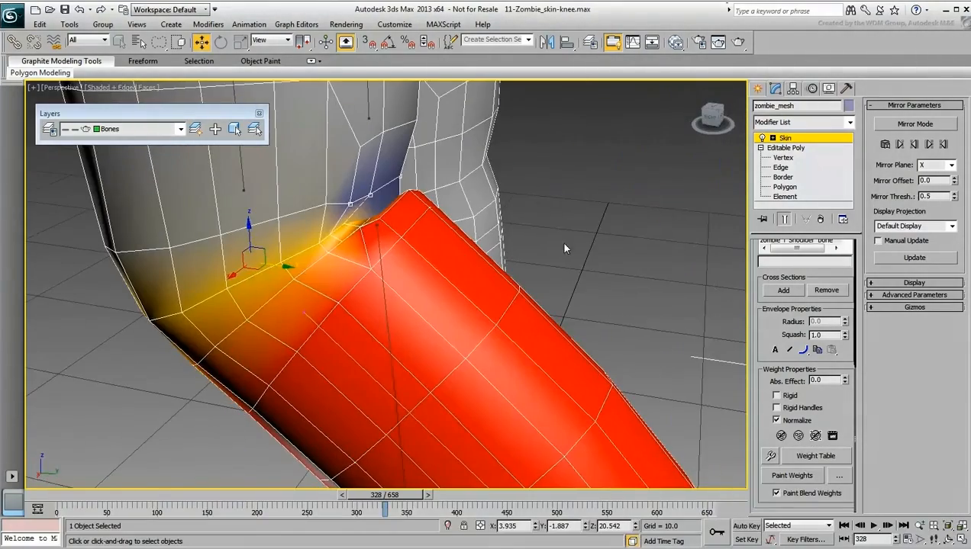
# Select individual vertices at the back of the left knee and correct their bone weights with the Quick Vertex Weight Tool, checking frames 319 and 326
pyautogui.keyDown('alt'); pyautogui.moveTo(567, 239); pyautogui.dragTo(404, 259, button='middle'); pyautogui.keyUp('alt')
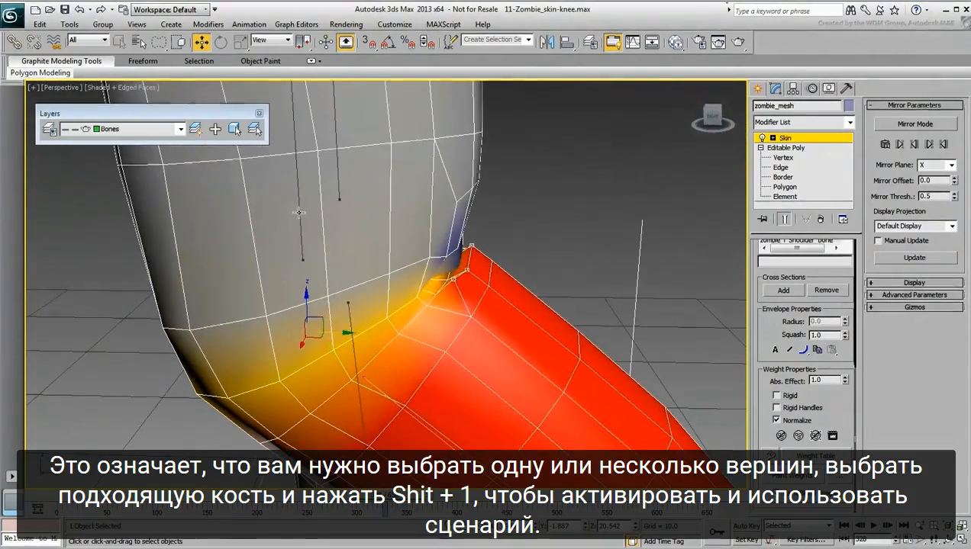
pyautogui.click(301, 213)
pyautogui.rightClick(577, 227)
pyautogui.moveTo(386, 505); pyautogui.dragTo(375, 505)
pyautogui.keyDown('alt'); pyautogui.moveTo(488, 415); pyautogui.dragTo(383, 292, button='middle'); pyautogui.keyUp('alt')
pyautogui.click(381, 346)
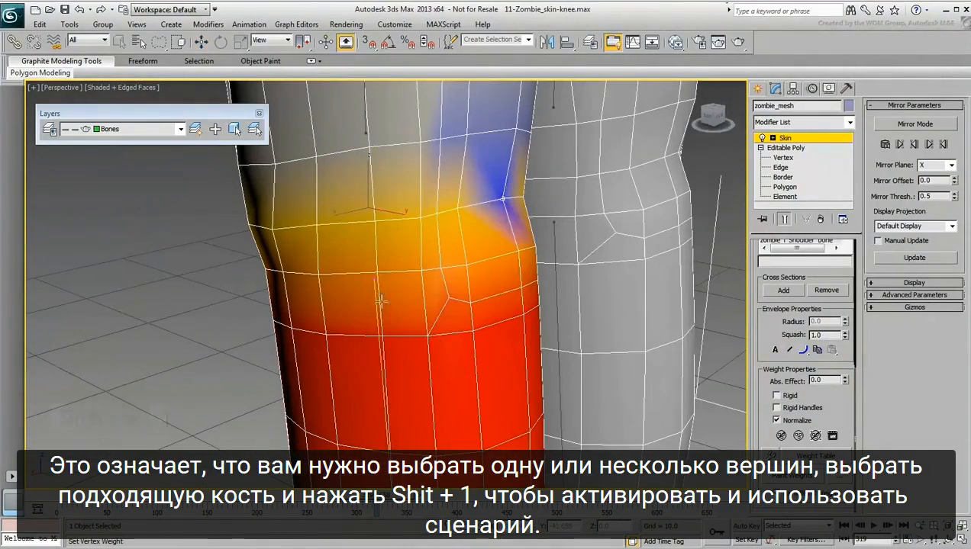
pyautogui.moveTo(371, 508); pyautogui.dragTo(383, 509)
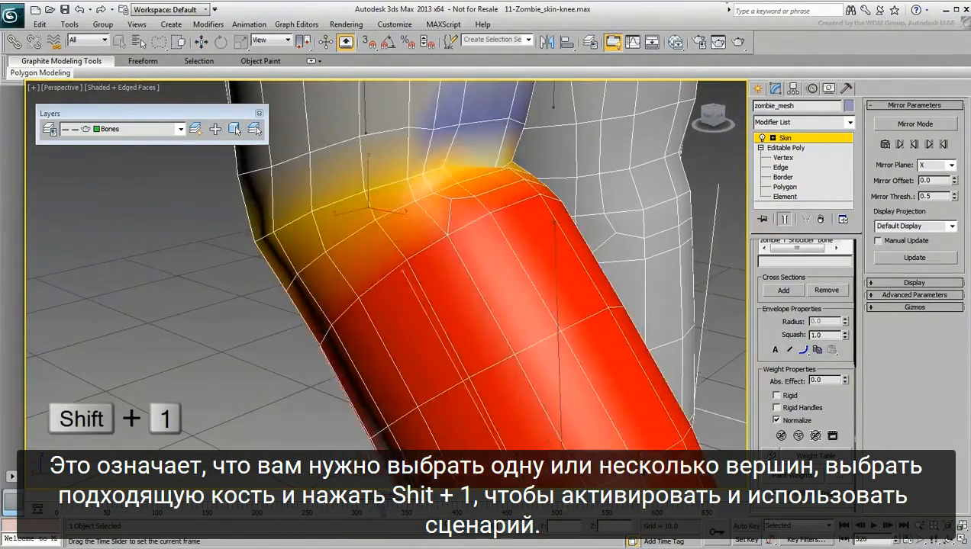
# Refine the knee bone's weight on the remaining vertices behind and above the left knee, judging the bend at frames 326 and 329
pyautogui.moveTo(476, 221); pyautogui.dragTo(406, 316, button='middle')
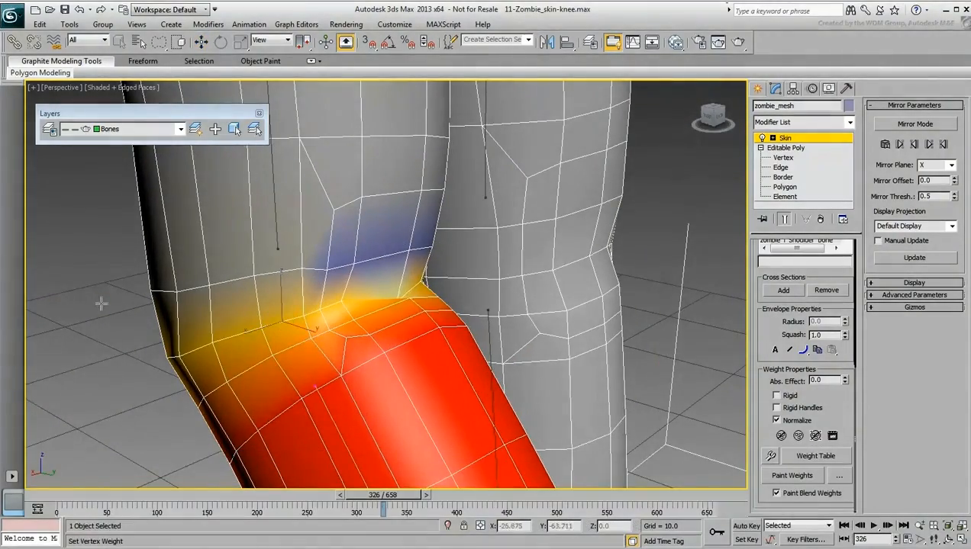
pyautogui.keyDown('alt'); pyautogui.moveTo(114, 401); pyautogui.dragTo(188, 349, button='middle'); pyautogui.keyUp('alt')
pyautogui.scroll(-3, 190, 348)
pyautogui.moveTo(371, 501); pyautogui.dragTo(374, 502)
pyautogui.keyDown('alt'); pyautogui.moveTo(401, 264); pyautogui.dragTo(312, 273, button='middle'); pyautogui.keyUp('alt')
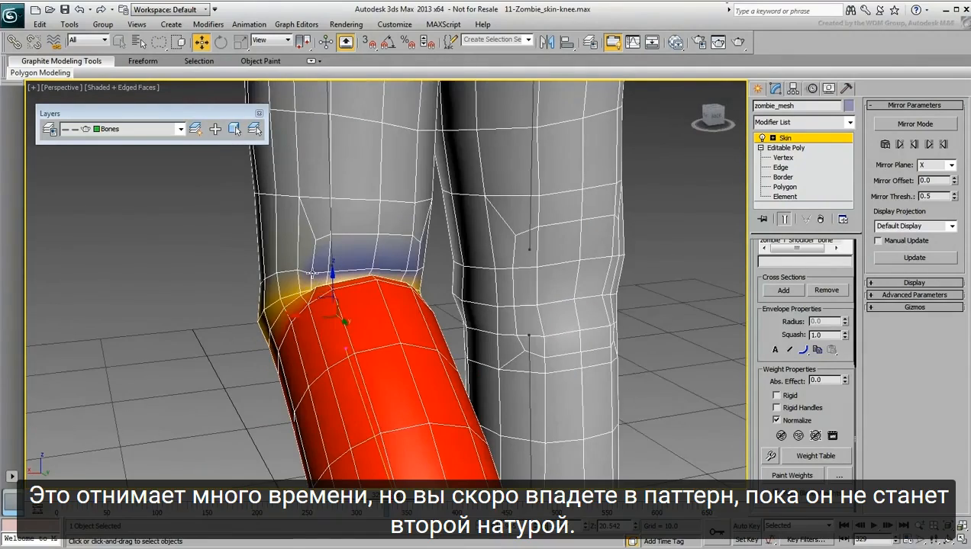
pyautogui.keyDown('alt'); pyautogui.moveTo(407, 272); pyautogui.dragTo(345, 262, button='middle'); pyautogui.keyUp('alt')
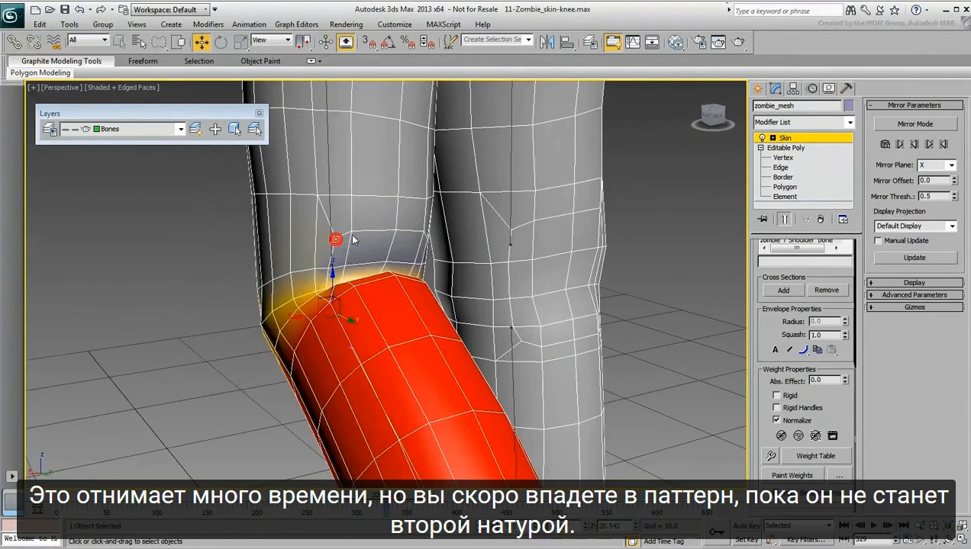
pyautogui.keyDown('alt'); pyautogui.moveTo(422, 239); pyautogui.dragTo(202, 270, button='middle'); pyautogui.keyUp('alt')
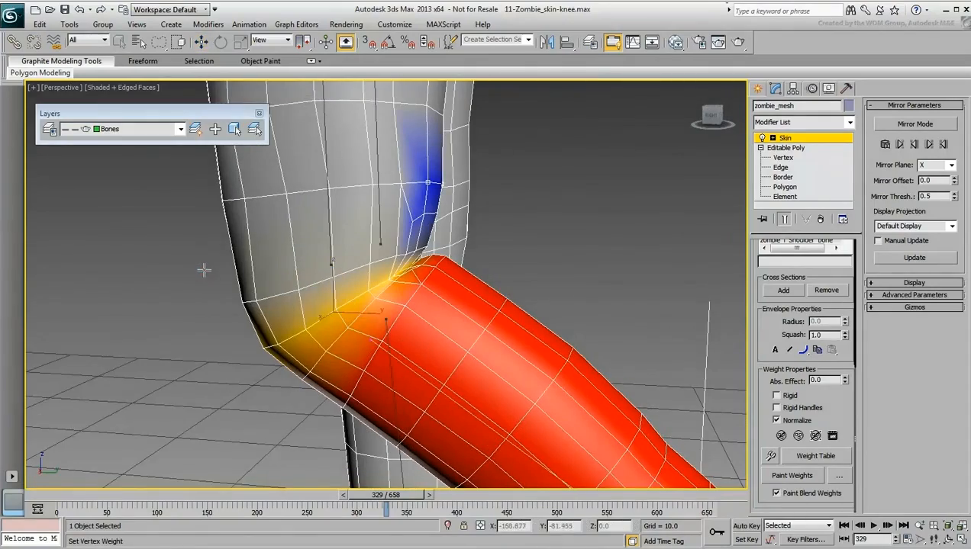
# Examine the fully bent left knee around frame 340 for interpenetration between the upper and lower leg
pyautogui.moveTo(386, 502); pyautogui.dragTo(401, 500)
pyautogui.scroll(-8, 397, 343)
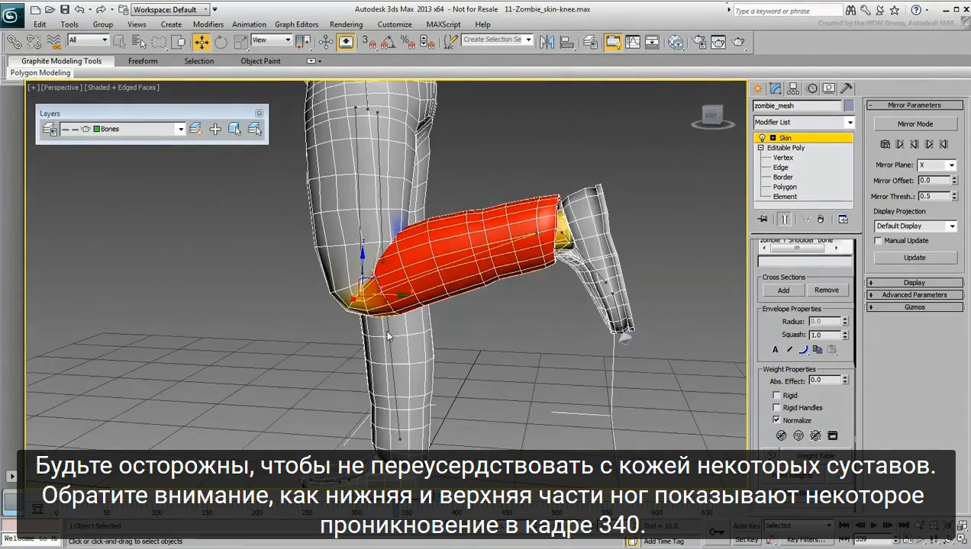
pyautogui.scroll(3, 409, 372)
pyautogui.moveTo(401, 500)
pyautogui.mouseDown()
pyautogui.moveTo(360, 500)
pyautogui.moveTo(401, 499)
pyautogui.mouseUp()
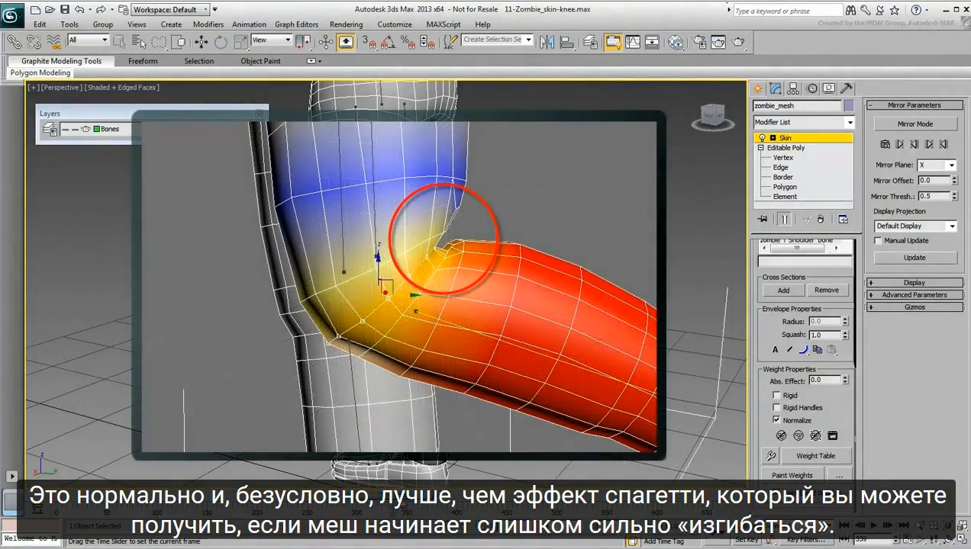
pyautogui.moveTo(383, 501); pyautogui.dragTo(394, 501)
pyautogui.keyDown('alt'); pyautogui.moveTo(395, 401); pyautogui.dragTo(462, 316, button='middle'); pyautogui.keyUp('alt')
# Examine the left trouser cuff and foot for interpenetration around frames 260 and 140
pyautogui.moveTo(392, 502); pyautogui.dragTo(328, 501)
pyautogui.keyDown('alt'); pyautogui.moveTo(425, 439); pyautogui.dragTo(544, 425, button='middle'); pyautogui.keyUp('alt')
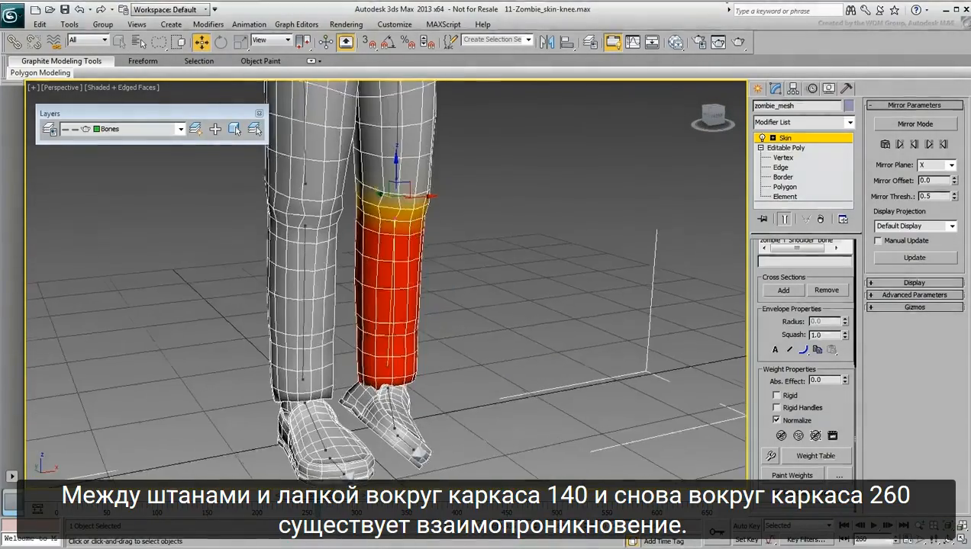
pyautogui.scroll(5, 418, 465)
pyautogui.scroll(-2, 423, 469)
pyautogui.moveTo(319, 501); pyautogui.dragTo(200, 501)
pyautogui.press('w')
pyautogui.keyDown('alt'); pyautogui.moveTo(412, 442); pyautogui.dragTo(300, 443, button='middle'); pyautogui.keyUp('alt')
pyautogui.moveTo(212, 496); pyautogui.dragTo(229, 500)
pyautogui.keyDown('alt'); pyautogui.moveTo(514, 362); pyautogui.dragTo(478, 352, button='middle'); pyautogui.keyUp('alt')
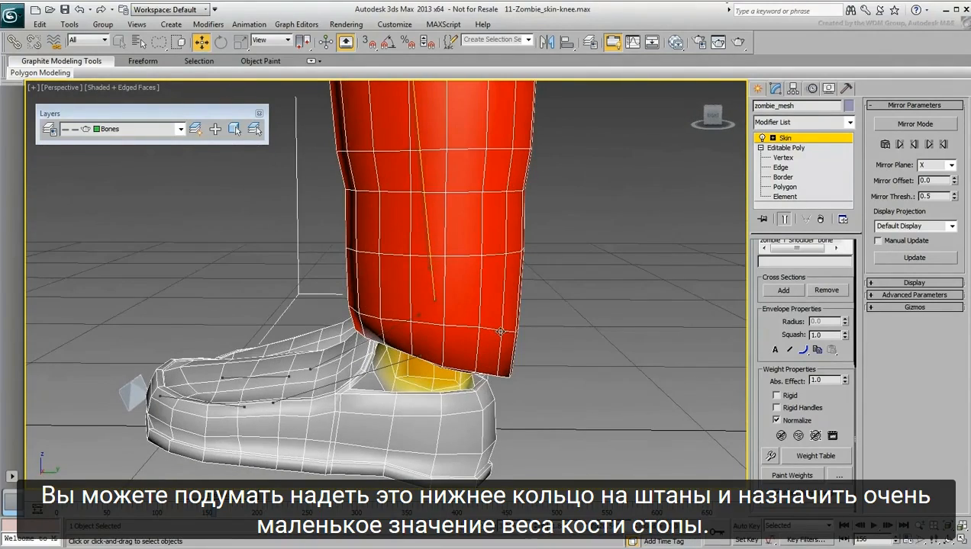
# Select the lowest vertex loops of the left trouser leg and pick the left foot bone
pyautogui.keyDown('alt'); pyautogui.moveTo(512, 396); pyautogui.dragTo(354, 396, button='middle'); pyautogui.keyUp('alt')
pyautogui.scroll(-3, 572, 364)
pyautogui.click(340, 355)
pyautogui.keyDown('alt'); pyautogui.moveTo(339, 356); pyautogui.dragTo(331, 311, button='middle'); pyautogui.keyUp('alt')
# Add a very small foot bone weight to the lowest trouser loops with the Quick Vertex Weight Tool, and check it at frames 143 and 278
pyautogui.moveTo(232, 499)
pyautogui.mouseDown()
pyautogui.moveTo(221, 499)
pyautogui.moveTo(361, 506)
pyautogui.moveTo(220, 502)
pyautogui.mouseUp()
pyautogui.press('w')
pyautogui.moveTo(223, 467); pyautogui.dragTo(254, 497)
pyautogui.click(792, 475)
pyautogui.rightClick(254, 497)
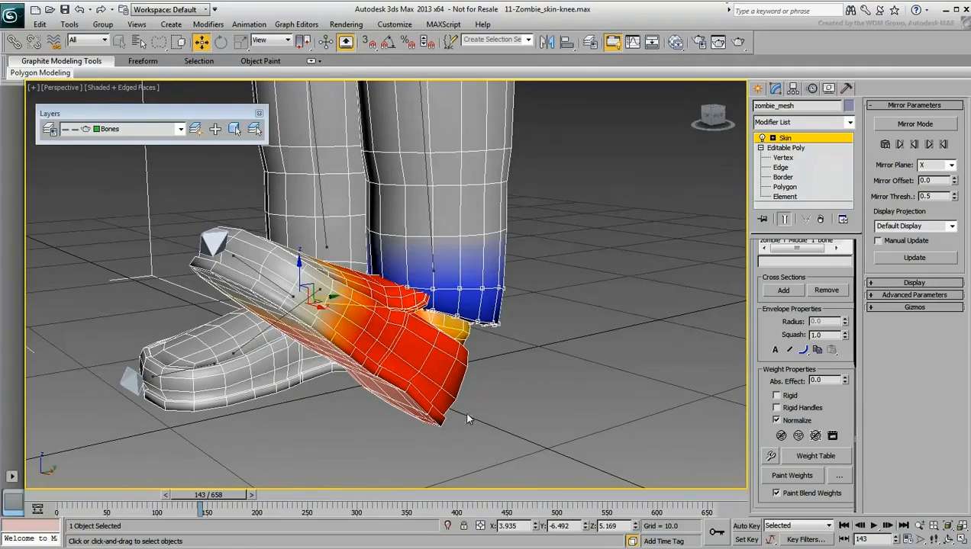
pyautogui.moveTo(217, 500); pyautogui.dragTo(347, 500)
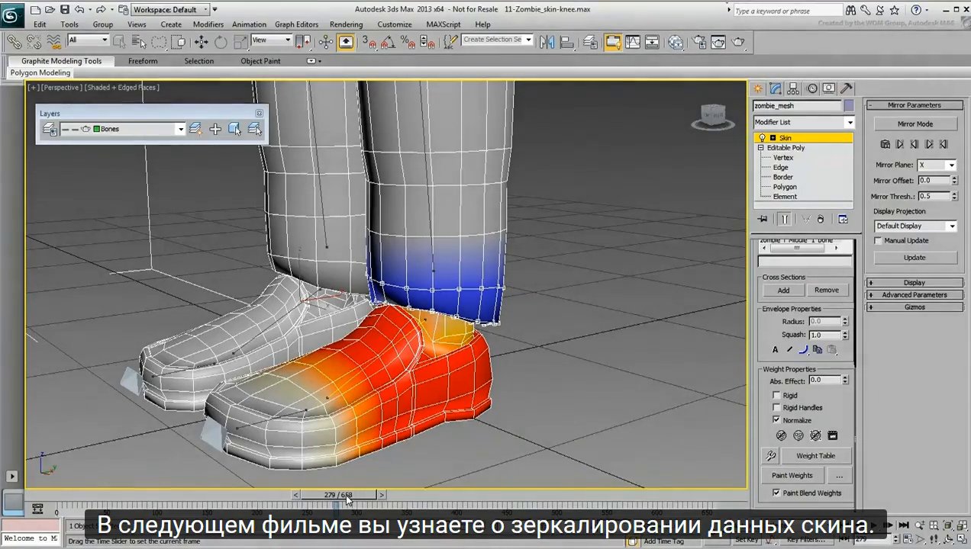
pyautogui.moveTo(346, 496); pyautogui.dragTo(345, 496)
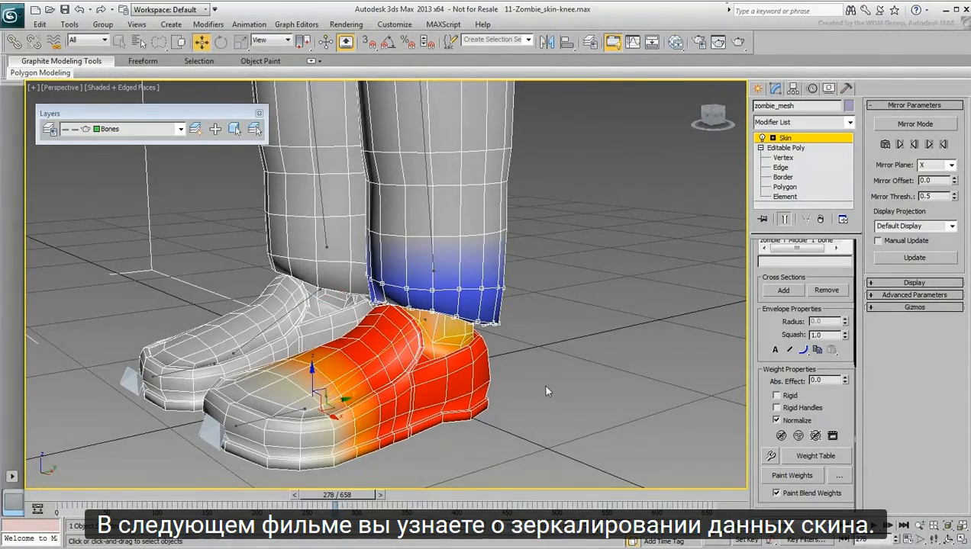